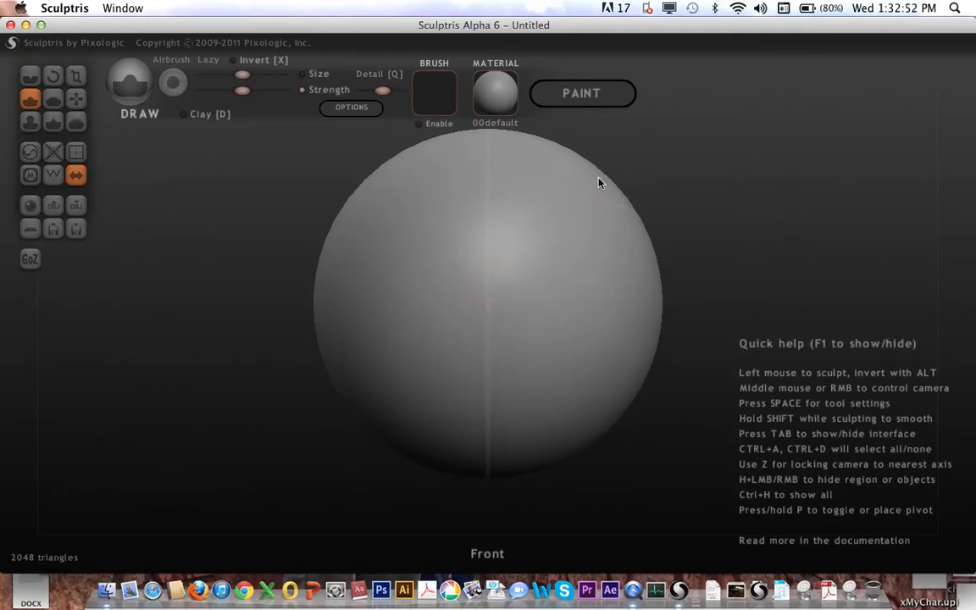
- Hide the quick help text
key("F1")
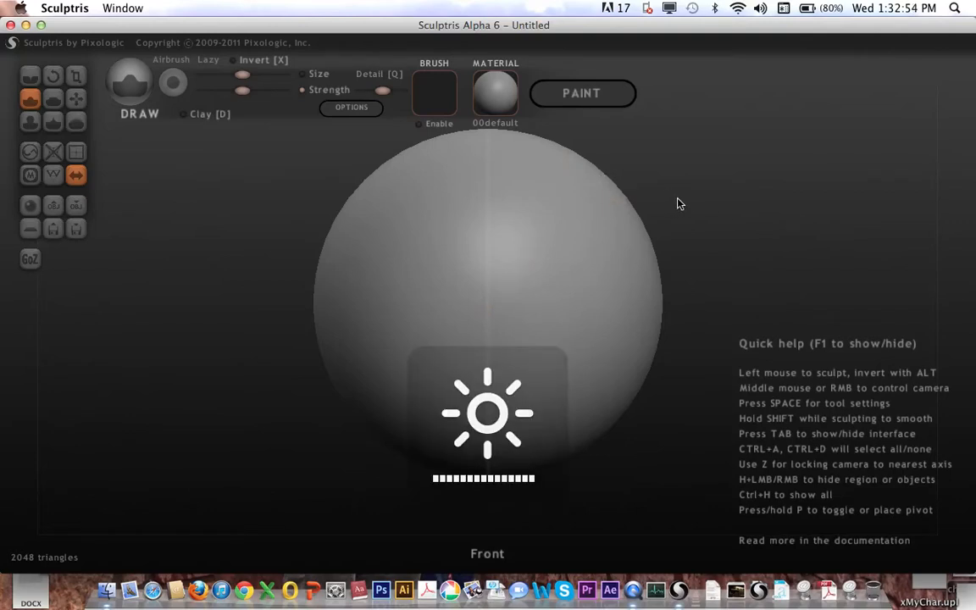
key("F1")
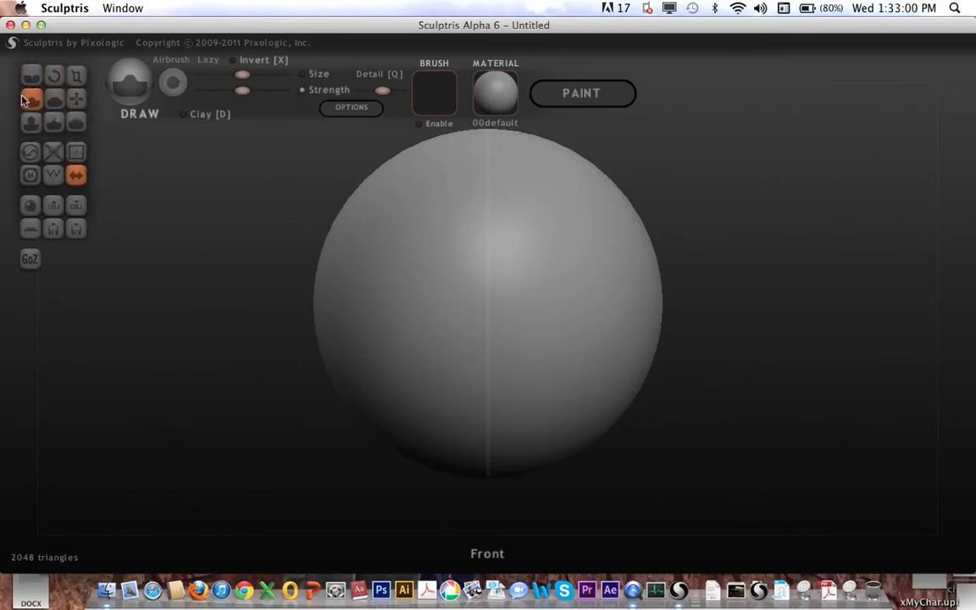
- Try mirrored Draw strokes as eye-like swirls on the sphere's front, and reset to a new sphere
mouse_move(405, 259)
left_mouse_down()
mouse_move(426, 304)
mouse_move(446, 297)
mouse_move(434, 237)
mouse_move(388, 272)
mouse_move(426, 302)
mouse_move(420, 248)
mouse_move(382, 246)
mouse_move(369, 277)
mouse_move(393, 299)
mouse_move(415, 287)
mouse_move(590, 290)
left_mouse_up()
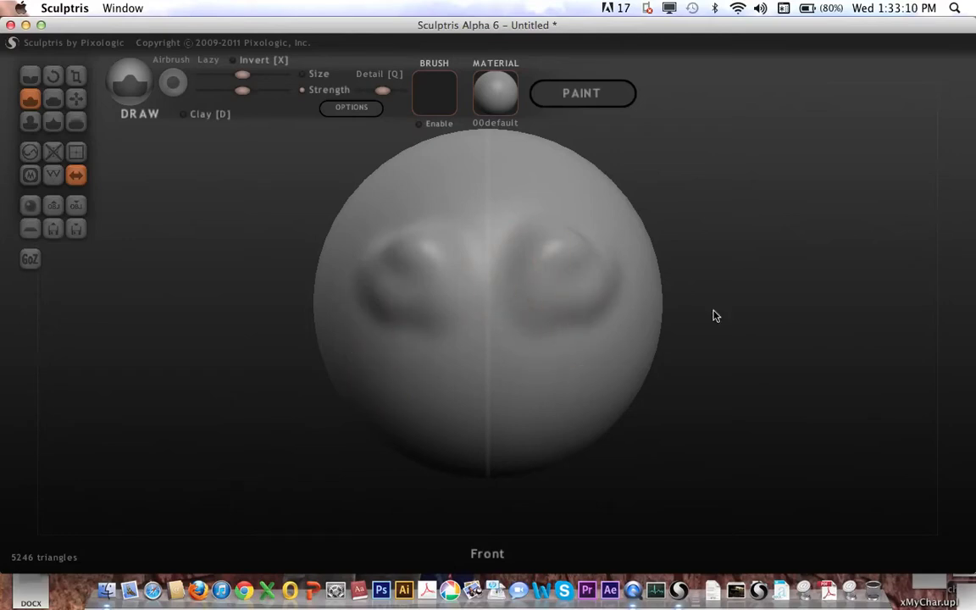
mouse_move(765, 292)
left_mouse_down()
mouse_move(701, 312)
mouse_move(719, 312)
mouse_move(731, 339)
mouse_move(748, 286)
mouse_move(761, 297)
left_mouse_up()
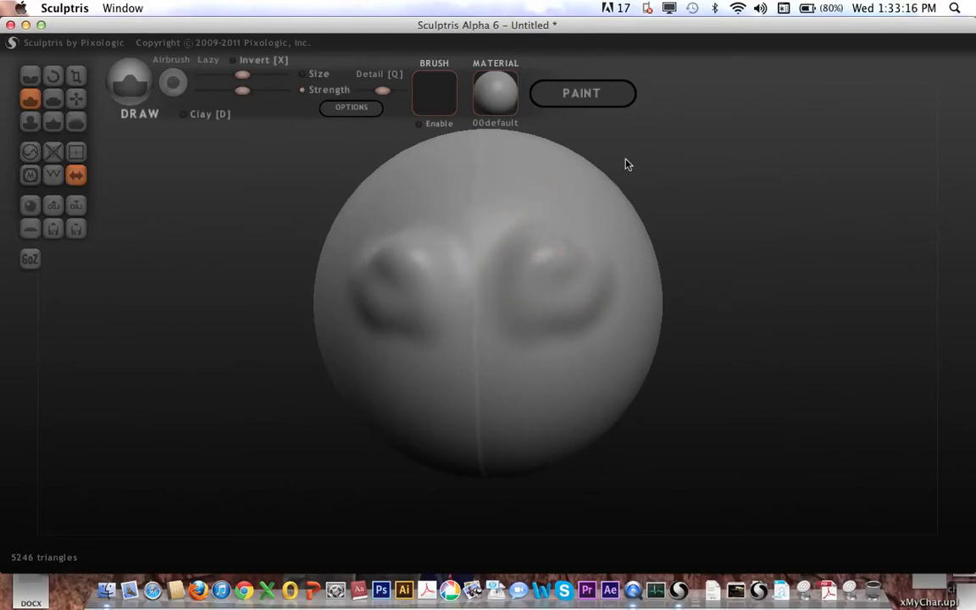
key("super+z")
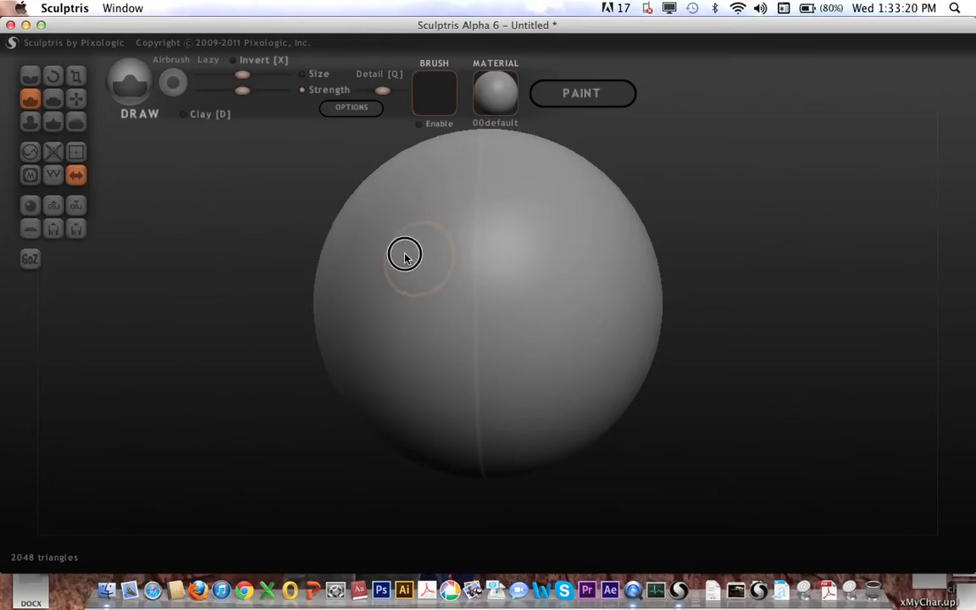
mouse_move(405, 256)
left_mouse_down()
mouse_move(399, 220)
mouse_move(364, 235)
mouse_move(379, 301)
mouse_move(386, 276)
mouse_move(412, 272)
mouse_move(405, 263)
left_mouse_up()
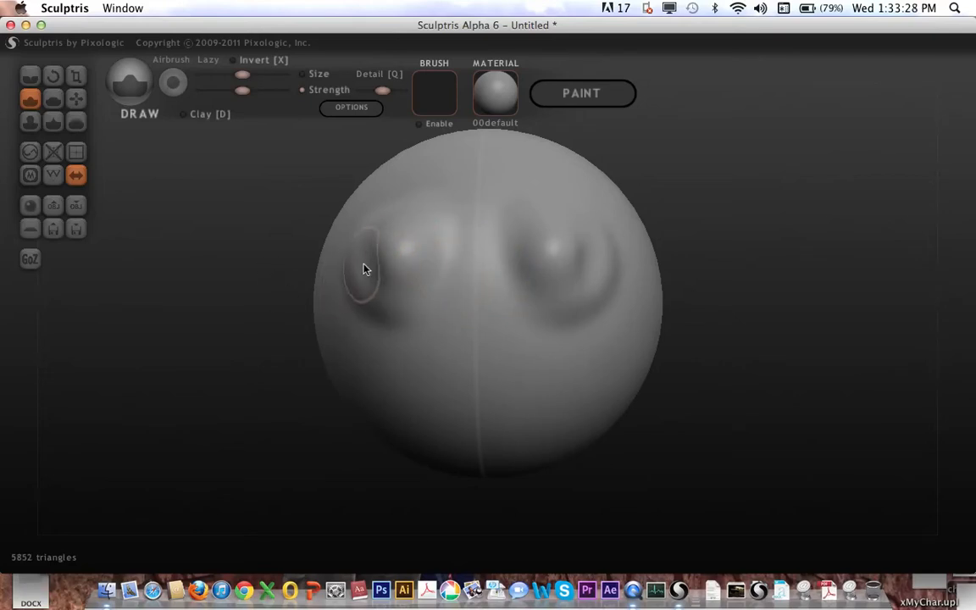
key("ctrl+n")
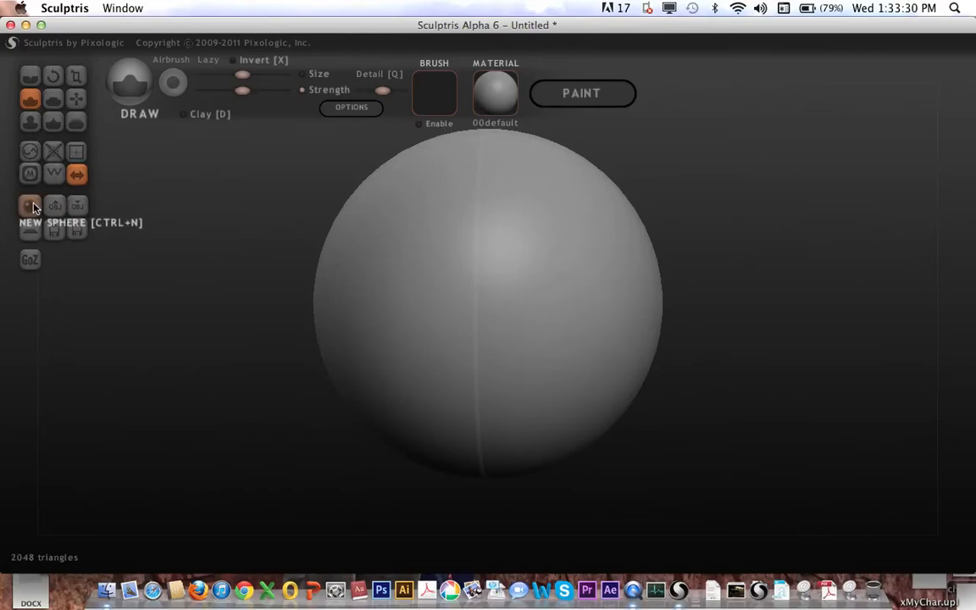
- Turn symmetry off and sculpt one-sided wavy ridges across the sphere's front with the Draw brush
left_click(83, 182)
left_click(608, 333)
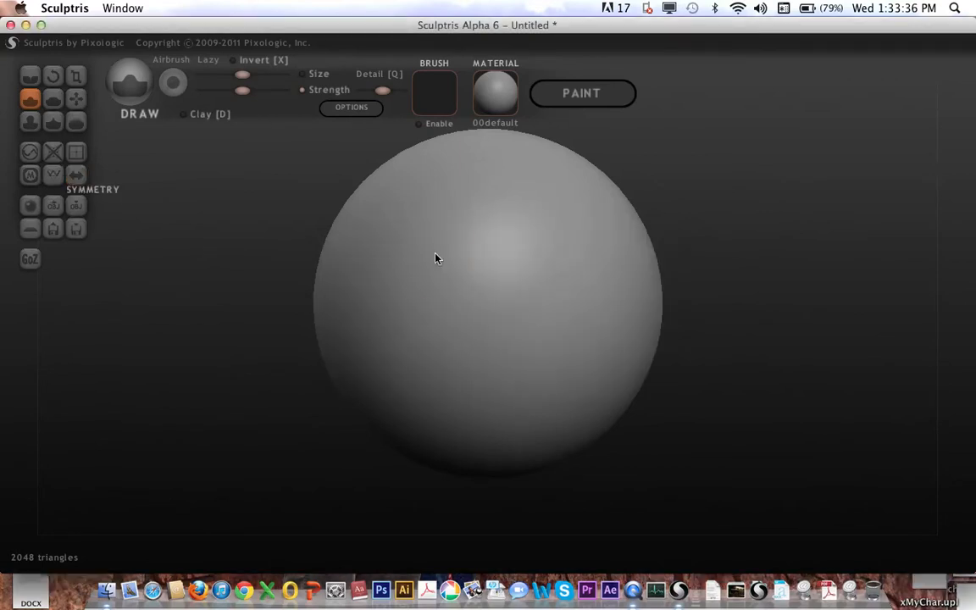
left_click_drag(397, 264, 529, 254)
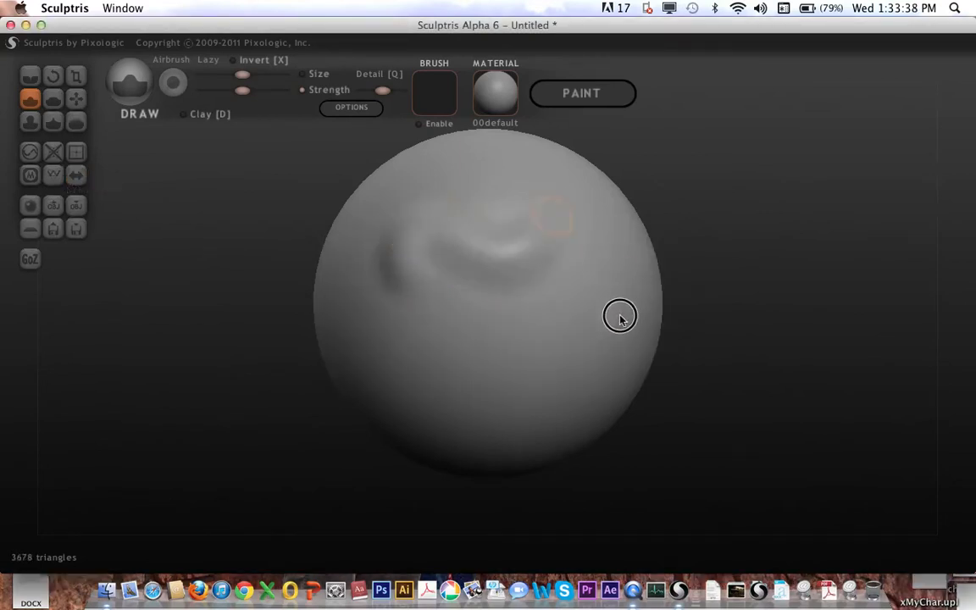
mouse_move(620, 327)
left_mouse_down()
mouse_move(629, 293)
mouse_move(599, 248)
left_mouse_up()
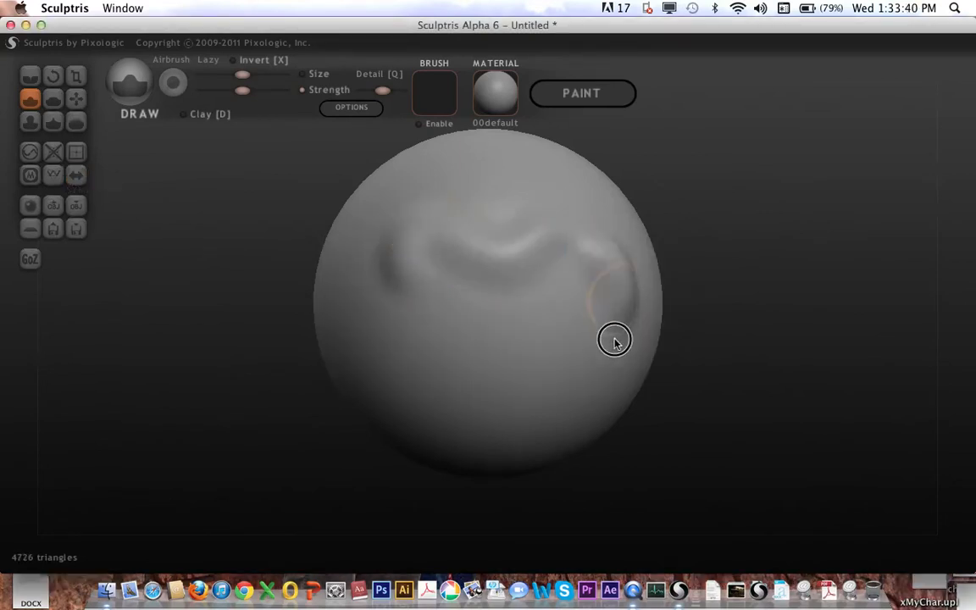
left_click_drag(613, 338, 600, 247)
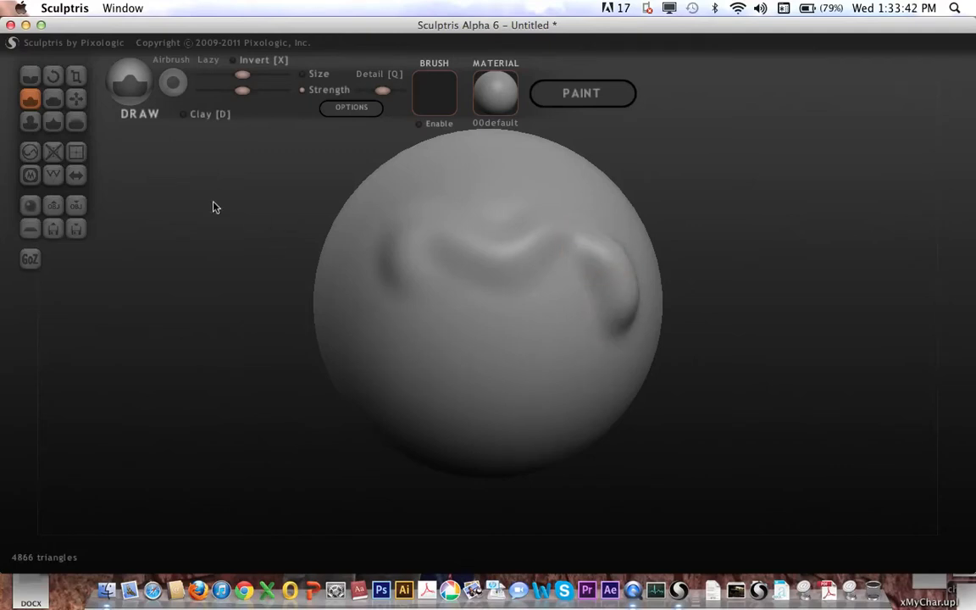
- Try mirroring the one-sided ridges by enabling symmetry, and undo back to the plain sphere
left_click(76, 175)
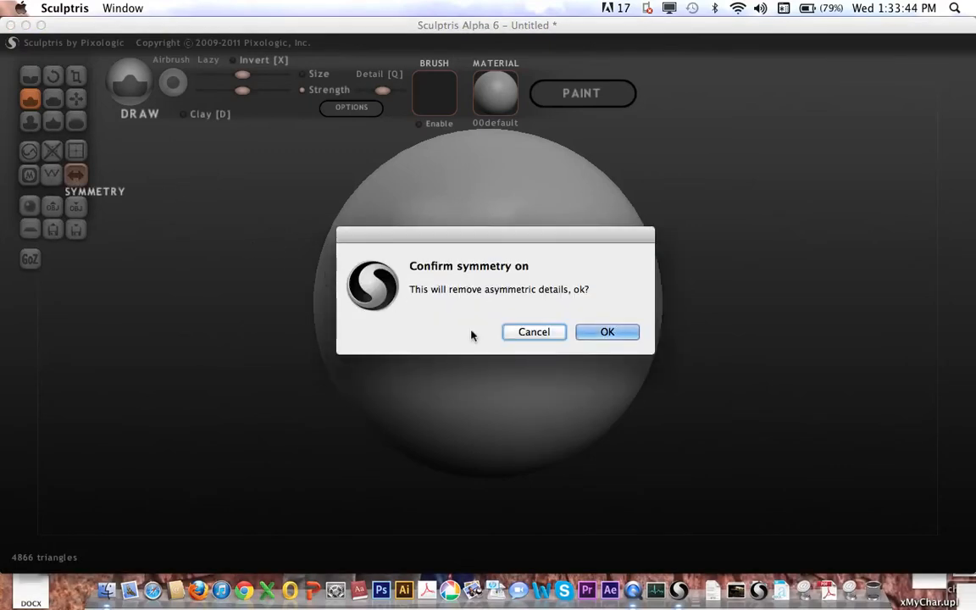
left_click(591, 336)
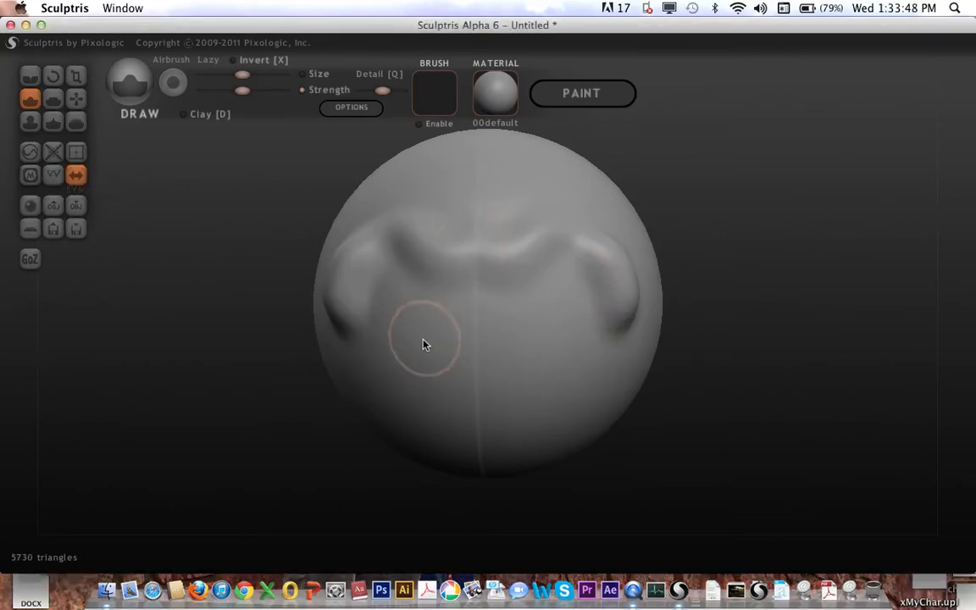
key("ctrl+z")
key("ctrl+z")
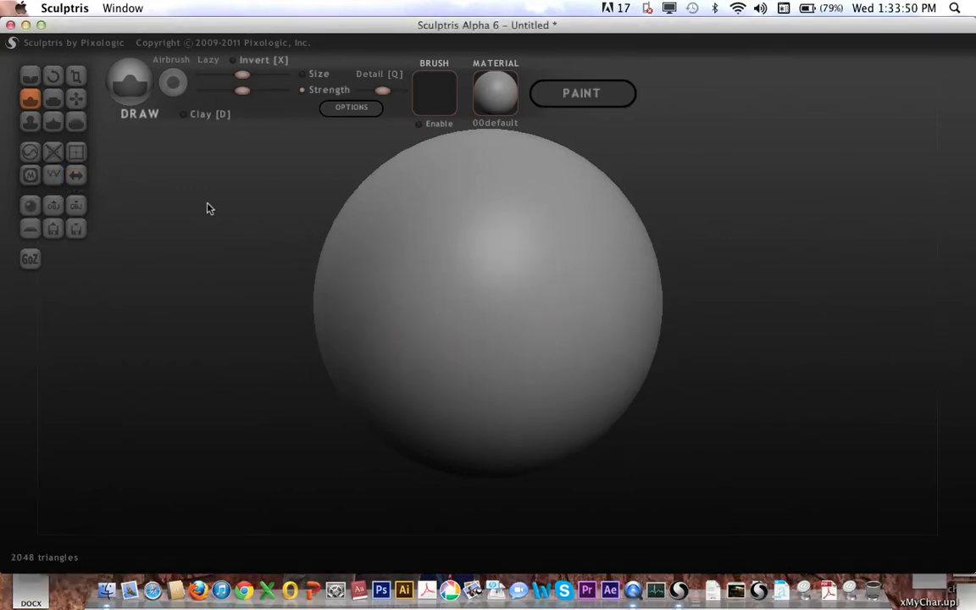
- Turn symmetry on and sculpt a simple face with mirrored brow ridges, a round nose and a curved mouth
left_click(76, 175)
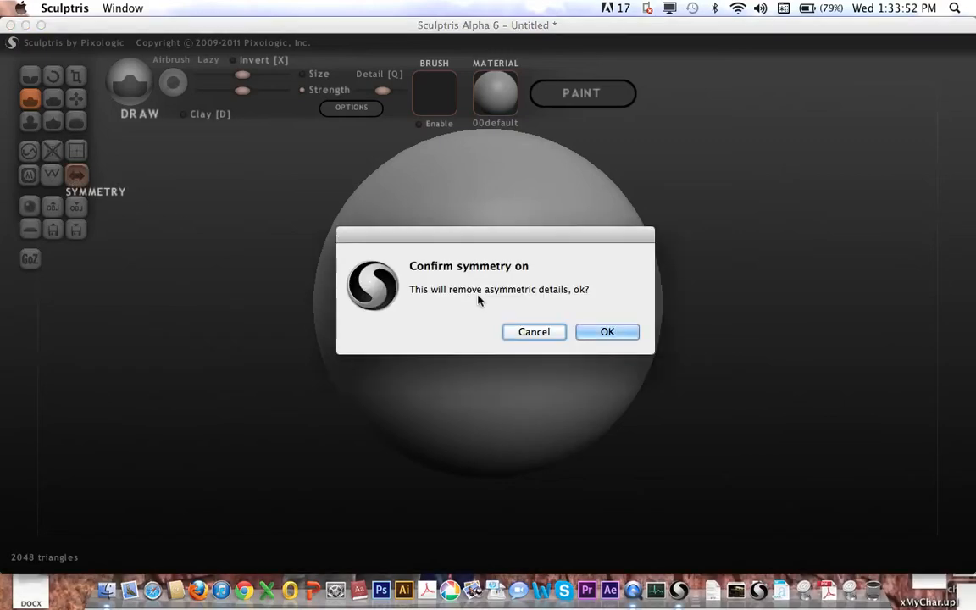
left_click(588, 332)
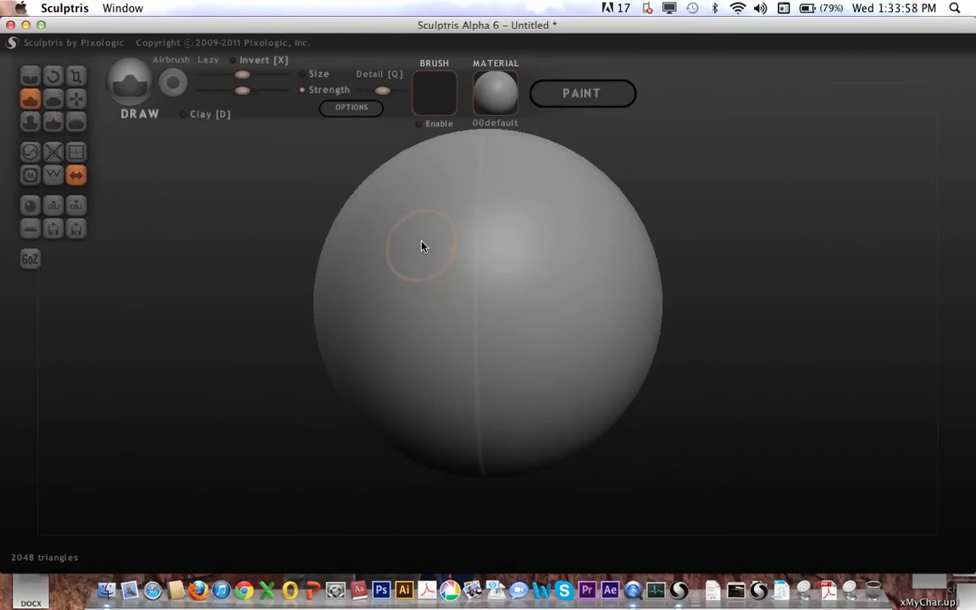
mouse_move(437, 246)
left_mouse_down()
mouse_move(386, 216)
mouse_move(361, 231)
left_mouse_up()
mouse_move(489, 371)
left_mouse_down()
mouse_move(469, 370)
mouse_move(474, 362)
mouse_move(471, 378)
mouse_move(477, 355)
mouse_move(488, 375)
left_mouse_up()
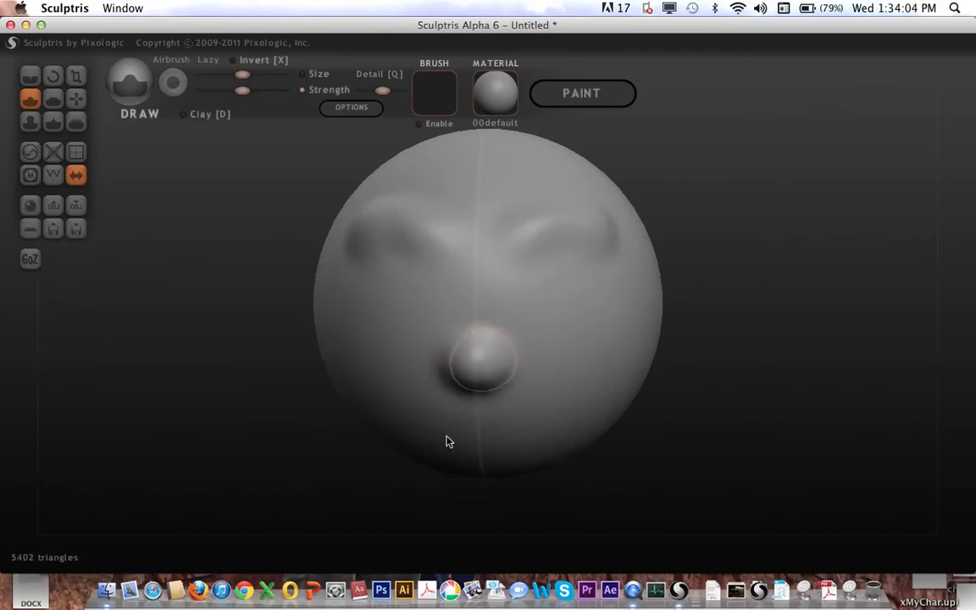
mouse_move(433, 435)
left_mouse_down()
mouse_move(484, 414)
mouse_move(473, 378)
mouse_move(467, 409)
mouse_move(499, 396)
mouse_move(434, 398)
mouse_move(438, 377)
mouse_move(493, 392)
mouse_move(458, 404)
mouse_move(485, 373)
mouse_move(477, 399)
mouse_move(460, 363)
mouse_move(494, 394)
mouse_move(546, 348)
left_mouse_up()
- Build up the mirrored brow ridges further with the Draw brush, working from the side of the head
mouse_move(835, 257)
left_mouse_down()
mouse_move(766, 261)
mouse_move(751, 240)
mouse_move(770, 235)
mouse_move(785, 256)
mouse_move(861, 302)
mouse_move(740, 222)
mouse_move(773, 247)
mouse_move(806, 244)
mouse_move(796, 226)
mouse_move(779, 244)
mouse_move(763, 240)
left_mouse_up()
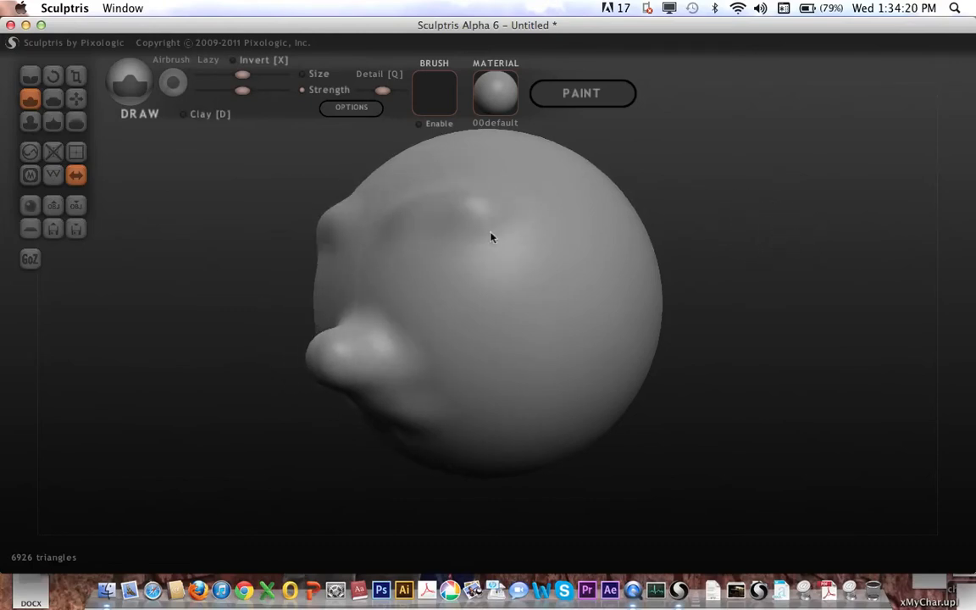
mouse_move(463, 232)
left_mouse_down()
mouse_move(429, 218)
mouse_move(400, 222)
mouse_move(408, 221)
left_mouse_up()
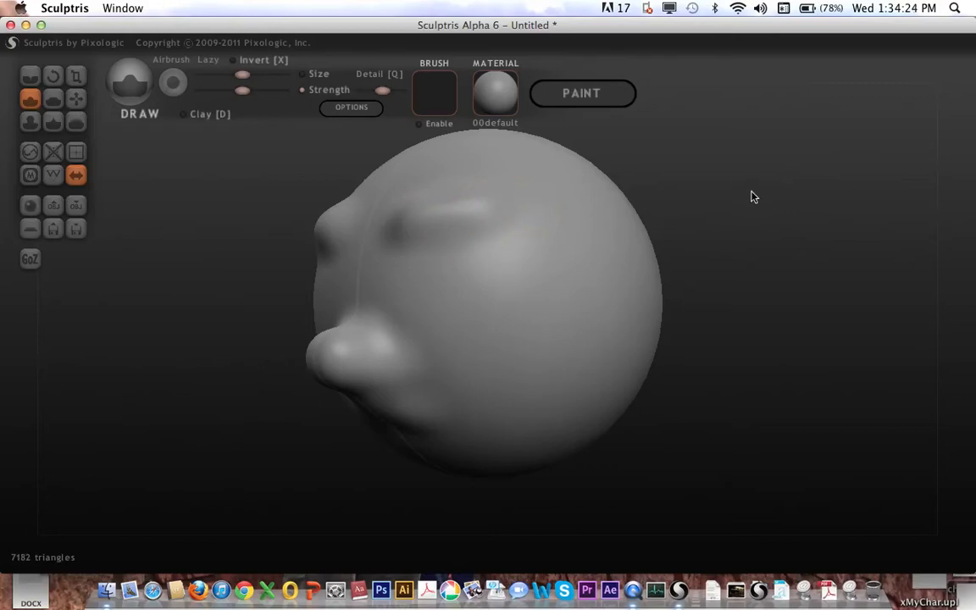
left_click_drag(754, 197, 744, 206)
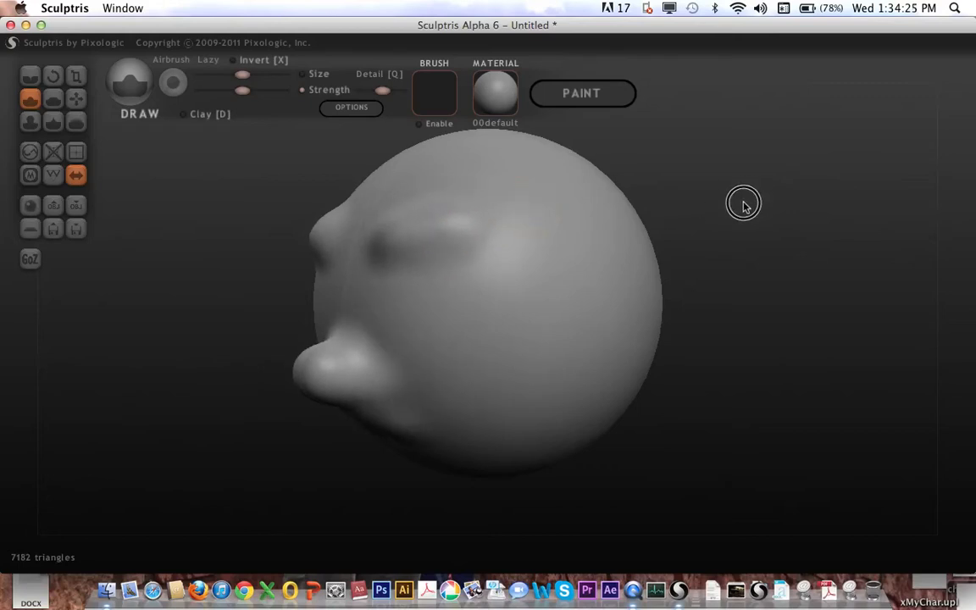
- Switch to the Grab tool for reshaping the nose in profile
left_click(77, 100)
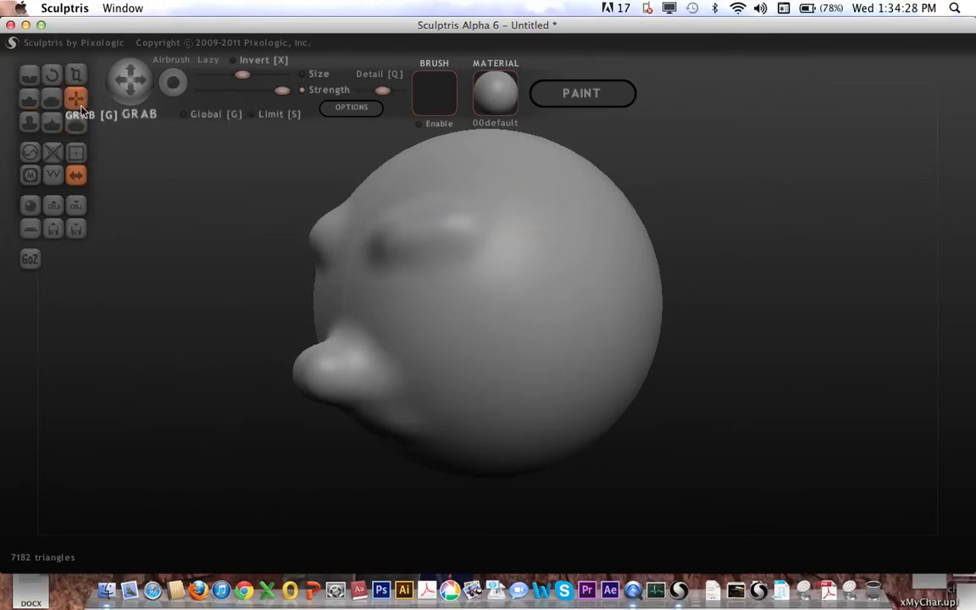
left_click_drag(236, 333, 498, 360)
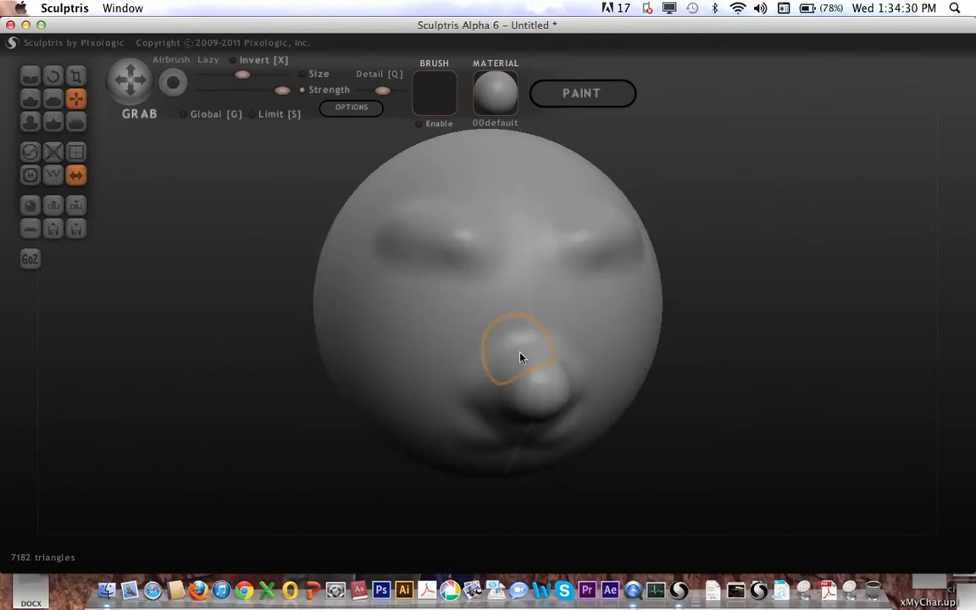
left_click_drag(778, 381, 661, 374)
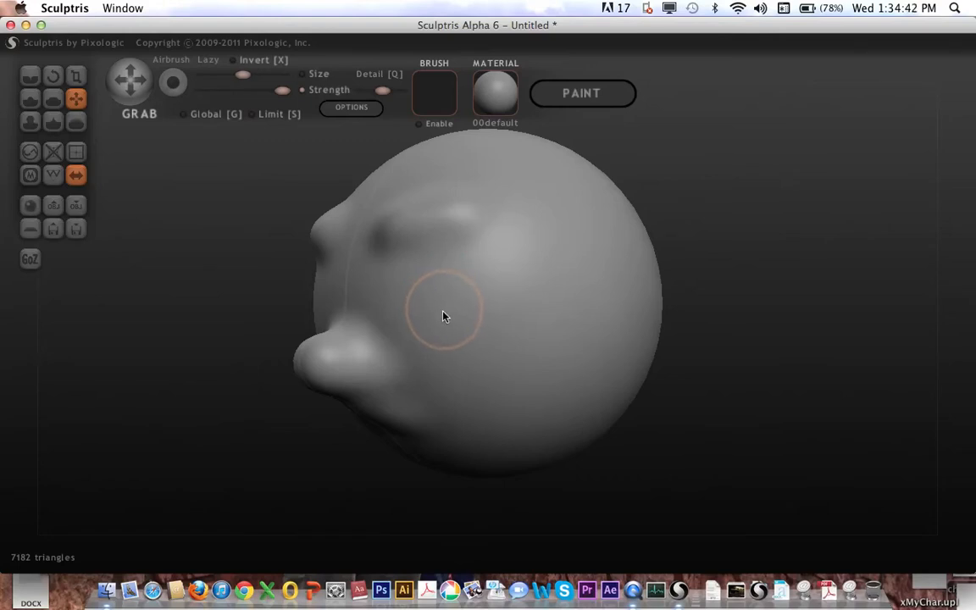
- Reduce the Grab brush size
key("[")
key("[")
key("[")
key("[")
key("[")
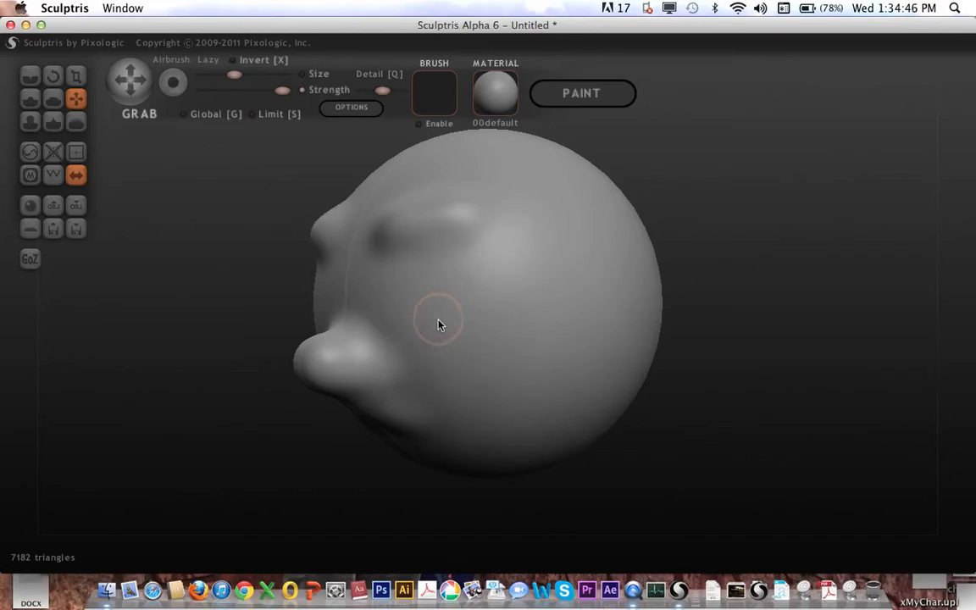
- Enlarge the Grab brush to nearly its maximum size and pull the nose area forward into a long snout
left_click_drag(257, 75, 279, 75)
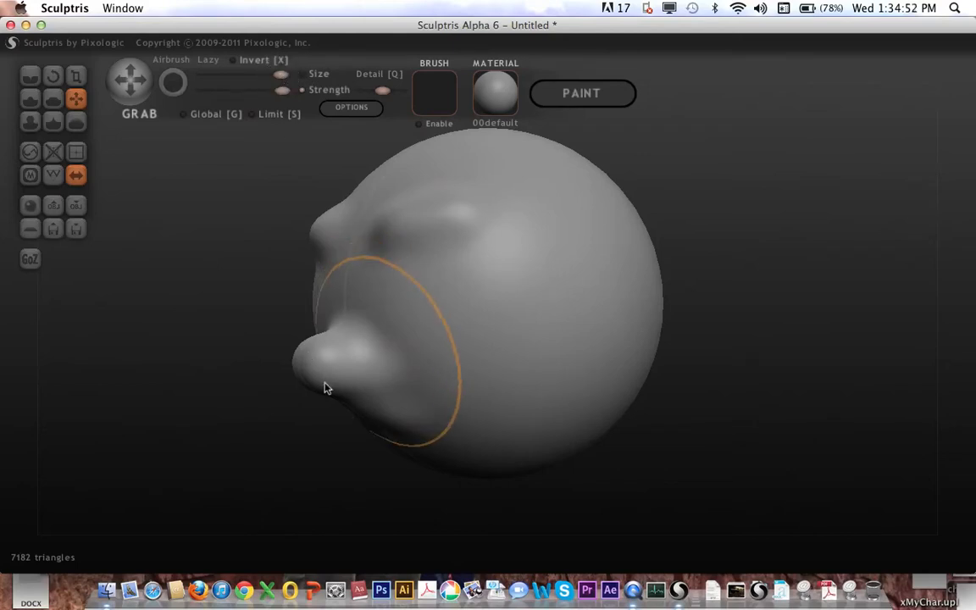
left_click_drag(323, 394, 151, 395)
key("super+z")
left_click_drag(348, 372, 147, 380)
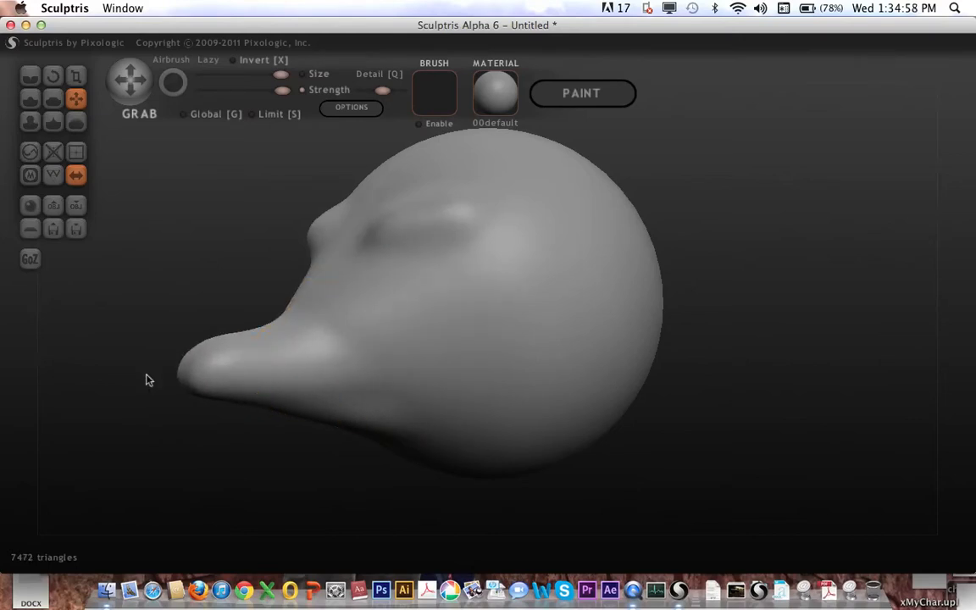
left_click_drag(283, 369, 155, 355)
- Raise the bridge of the snout with Grab and pull its tip farther outward
mouse_move(286, 354)
left_mouse_down()
mouse_move(253, 358)
mouse_move(204, 237)
mouse_move(251, 251)
mouse_move(288, 244)
mouse_move(272, 223)
left_mouse_up()
left_click_drag(206, 320, 195, 301)
left_click_drag(355, 283, 355, 299)
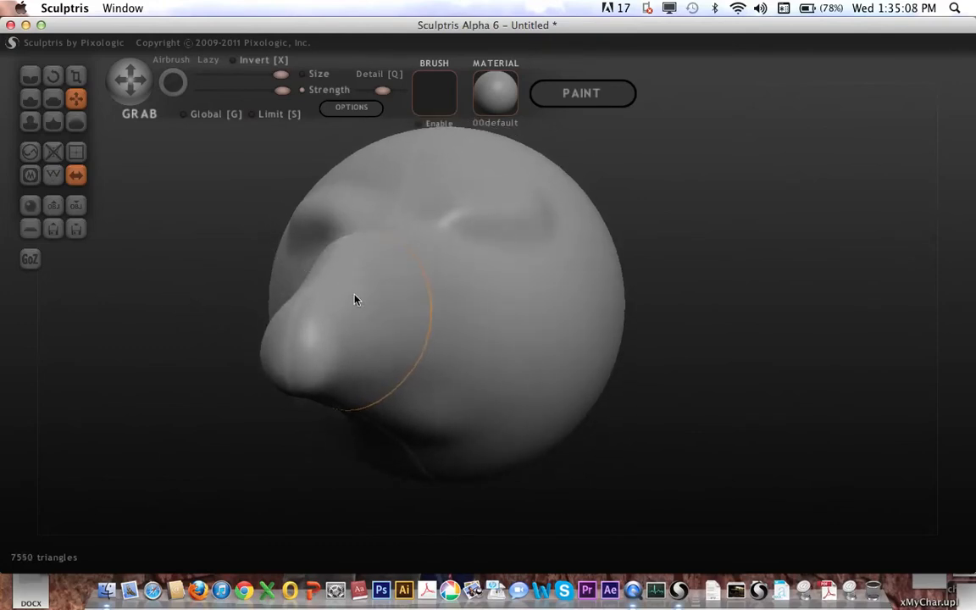
left_click_drag(706, 355, 593, 360)
left_click_drag(252, 320, 142, 334)
mouse_move(736, 302)
left_mouse_down()
mouse_move(800, 320)
mouse_move(836, 316)
left_mouse_up()
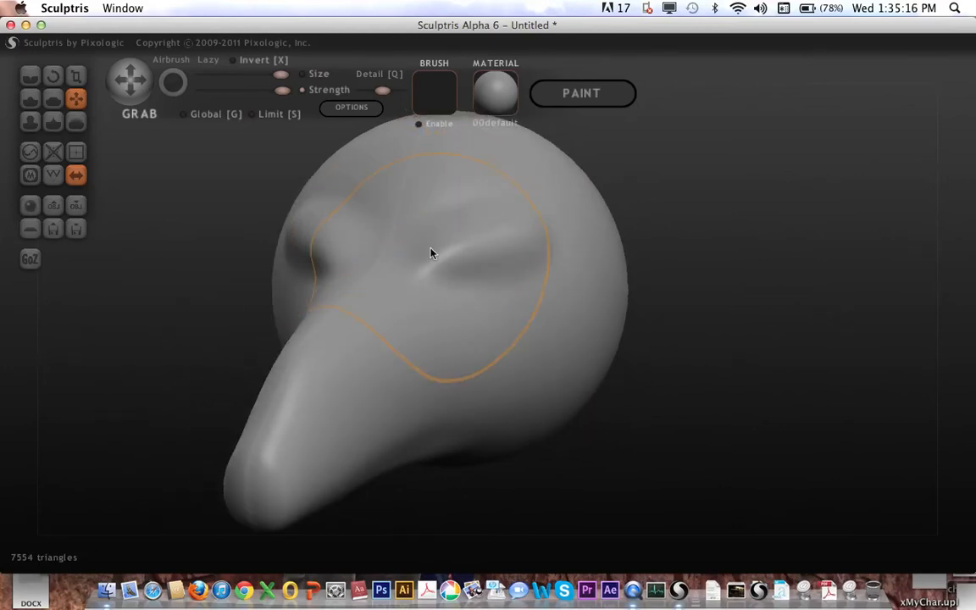
- Reduce the Grab brush size and reshape the mirrored eye areas beneath the brows into rounded sockets
left_click(220, 76)
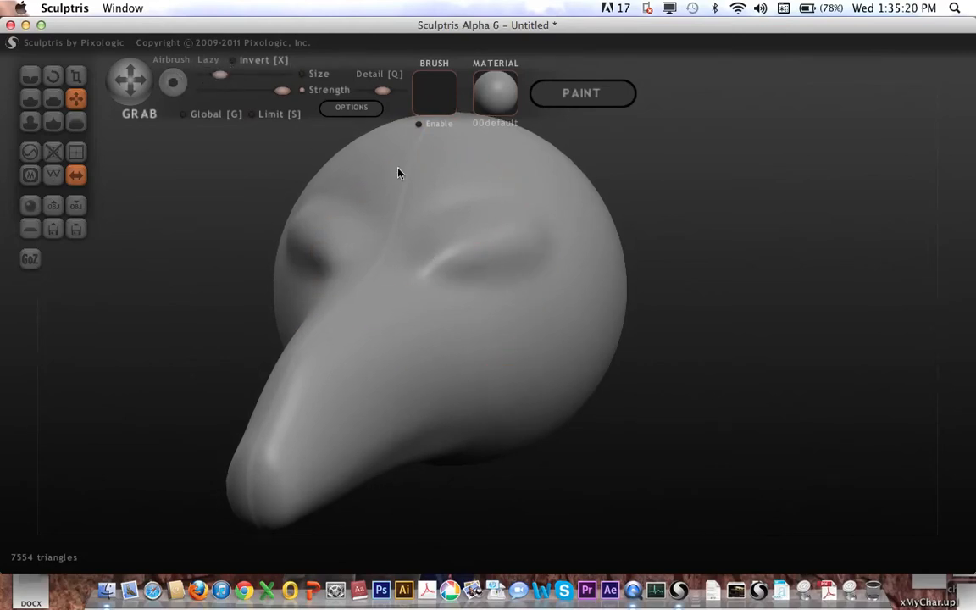
left_click(236, 76)
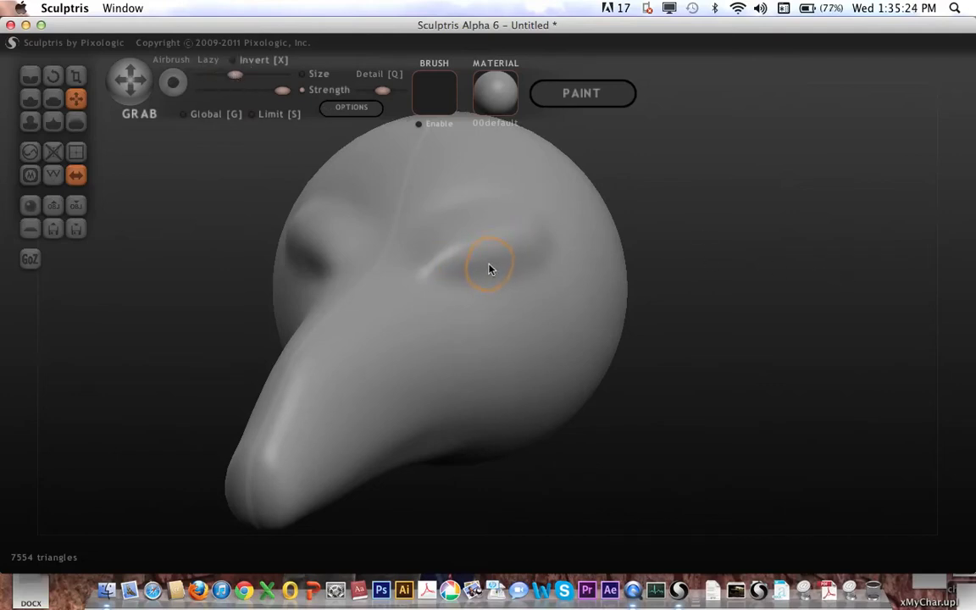
mouse_move(489, 269)
left_mouse_down()
mouse_move(484, 252)
mouse_move(508, 266)
mouse_move(510, 251)
left_mouse_up()
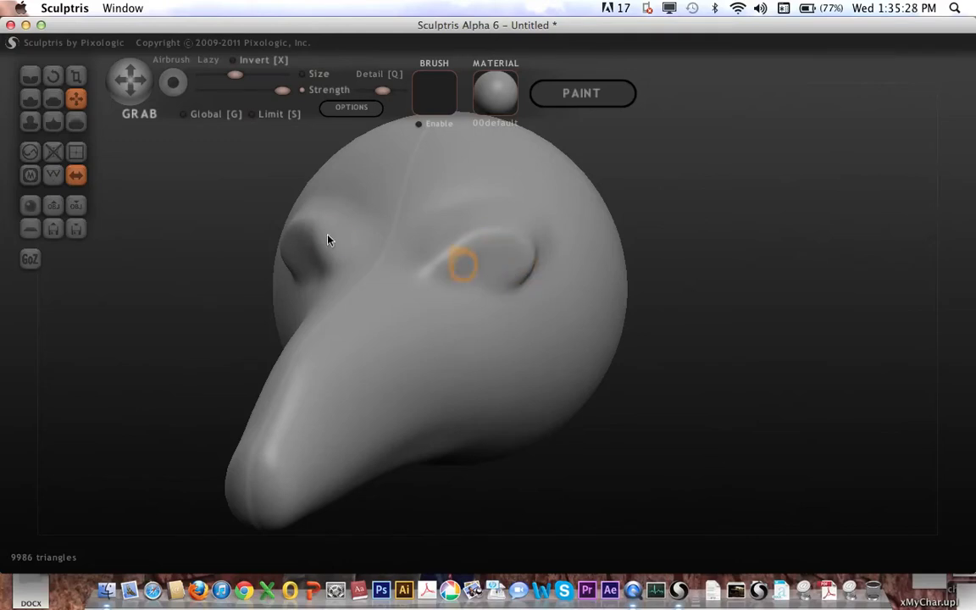
- Add a small round eyeball inside each eye socket using the Draw brush at a reduced size
left_click(30, 99)
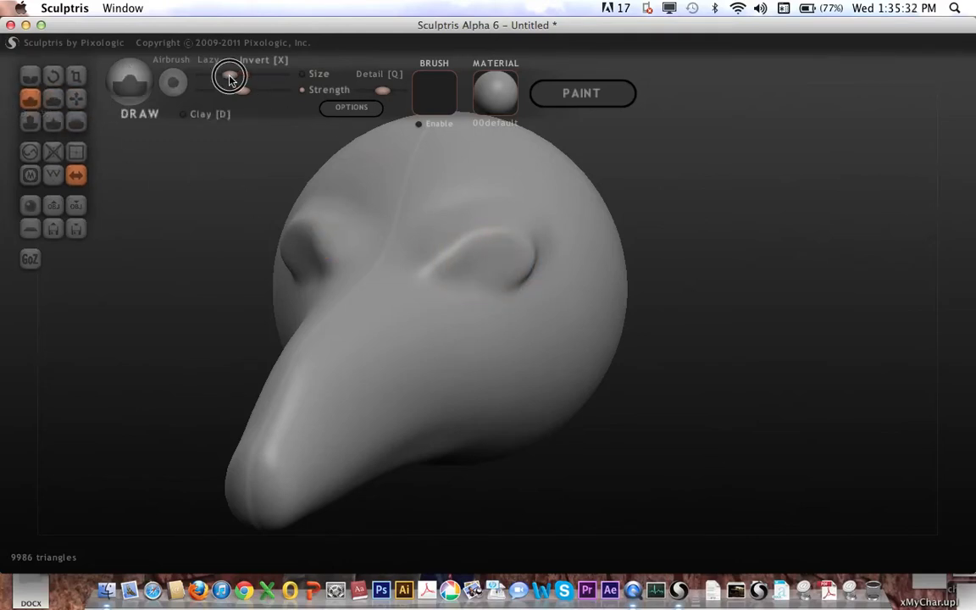
left_click_drag(230, 77, 234, 76)
left_click_drag(491, 271, 489, 269)
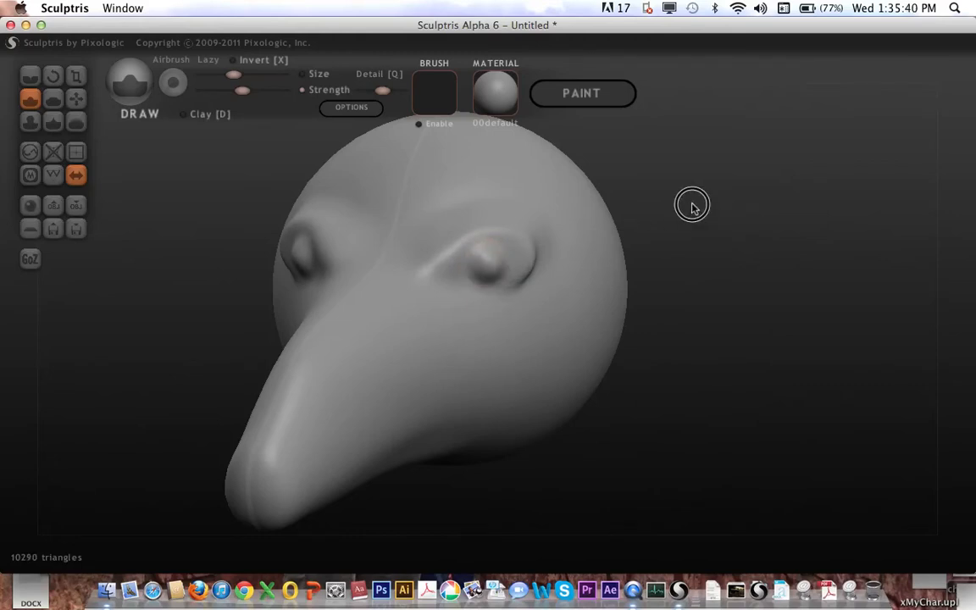
- Sculpt mirrored rows of wrinkle ridges across the forehead above the eyes with the Draw brush
mouse_move(691, 205)
left_mouse_down()
mouse_move(689, 194)
mouse_move(747, 214)
mouse_move(791, 265)
mouse_move(808, 170)
mouse_move(674, 214)
mouse_move(740, 220)
mouse_move(729, 216)
left_mouse_up()
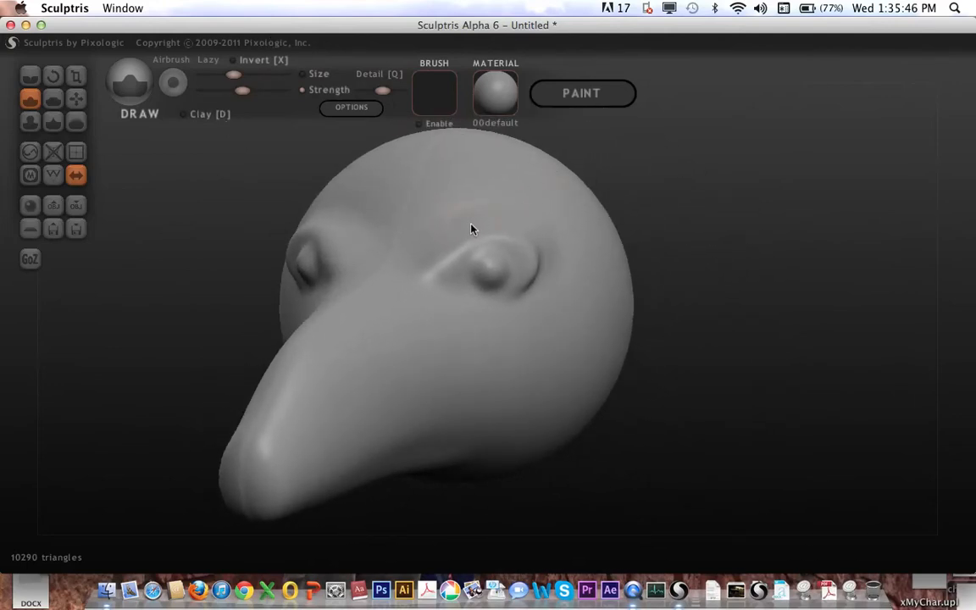
mouse_move(465, 208)
left_mouse_down()
mouse_move(521, 206)
mouse_move(552, 222)
mouse_move(440, 215)
mouse_move(565, 218)
left_mouse_up()
mouse_move(443, 179)
left_mouse_down()
mouse_move(519, 178)
mouse_move(472, 181)
mouse_move(486, 148)
mouse_move(502, 150)
left_mouse_up()
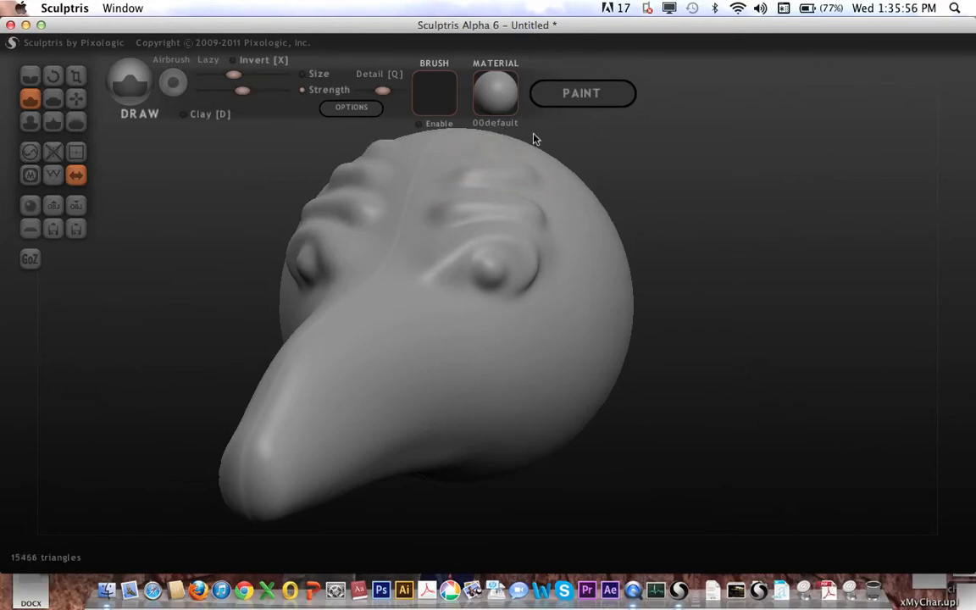
- Raise mirrored bumps beside the forehead wrinkles with a stronger Draw brush and pull them out into long horns with Grab
mouse_move(660, 158)
left_mouse_down()
mouse_move(643, 161)
mouse_move(656, 155)
left_mouse_up()
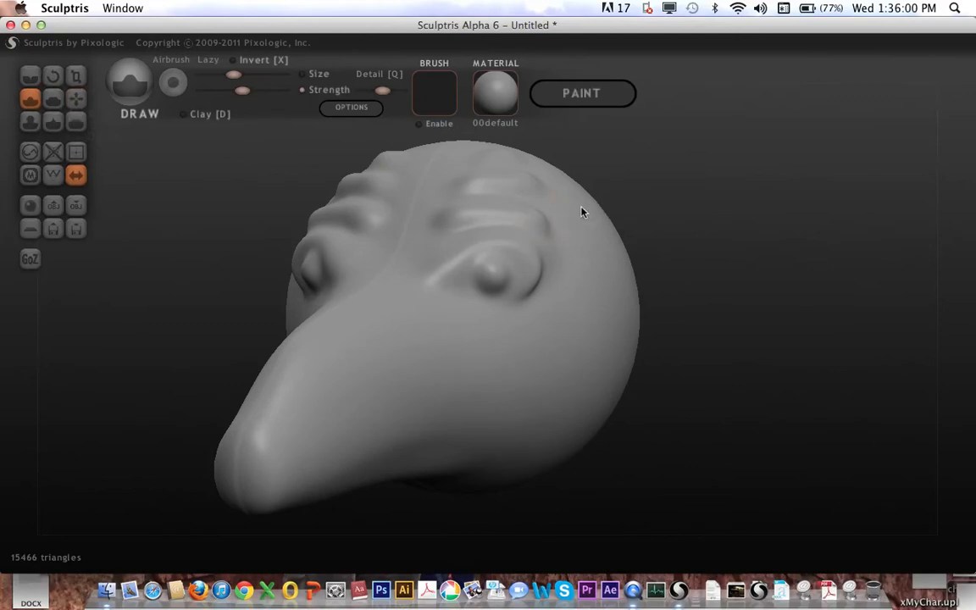
mouse_move(582, 212)
left_mouse_down()
mouse_move(580, 200)
mouse_move(584, 210)
mouse_move(568, 212)
left_mouse_up()
left_click(273, 93)
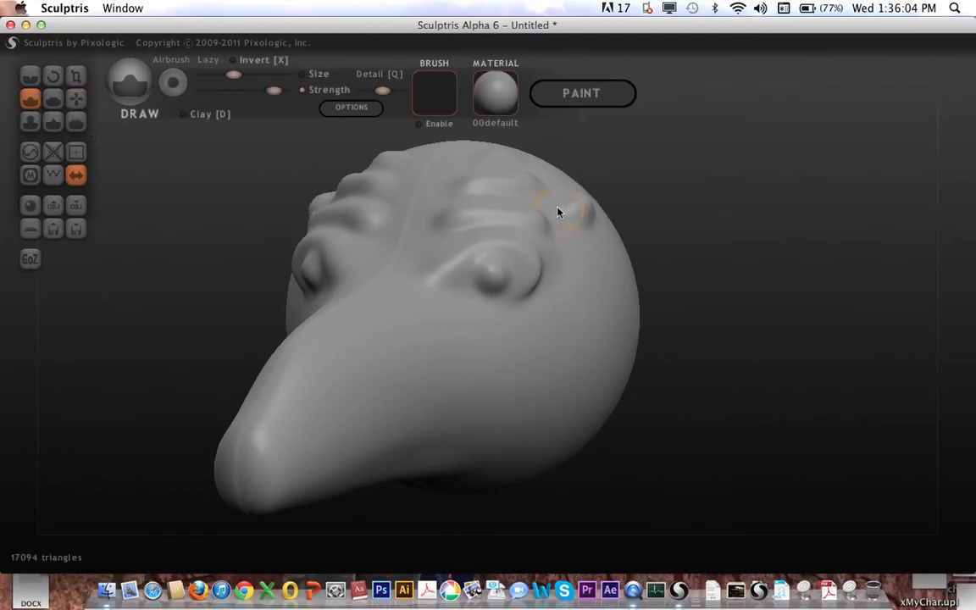
left_click_drag(585, 206, 582, 200)
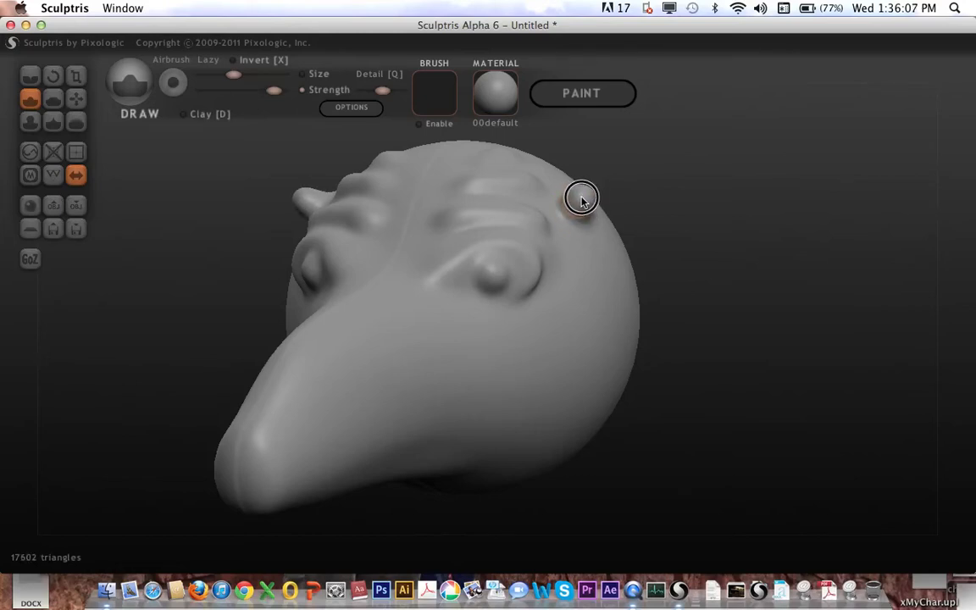
left_click(75, 99)
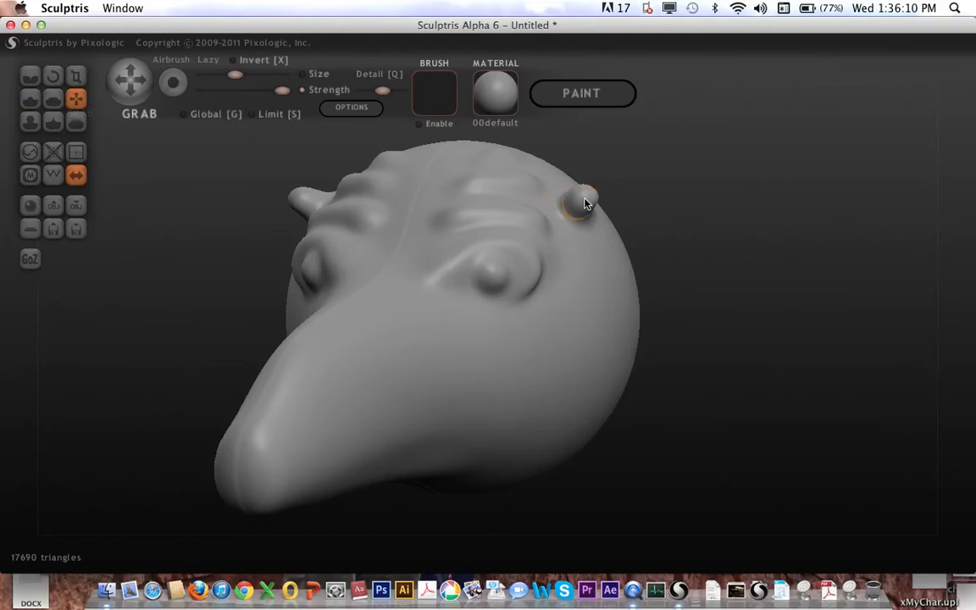
mouse_move(584, 201)
left_mouse_down()
mouse_move(613, 157)
mouse_move(608, 119)
mouse_move(743, 169)
mouse_move(749, 148)
mouse_move(741, 141)
mouse_move(722, 154)
mouse_move(736, 148)
left_mouse_up()
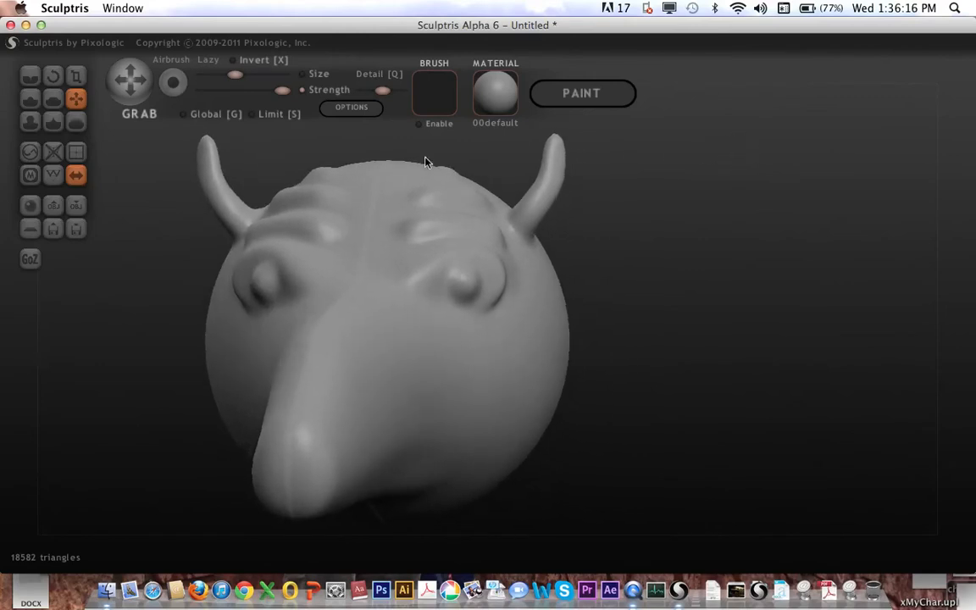
left_click(30, 100)
mouse_move(710, 319)
left_mouse_down()
mouse_move(650, 332)
mouse_move(656, 353)
mouse_move(597, 398)
left_mouse_up()
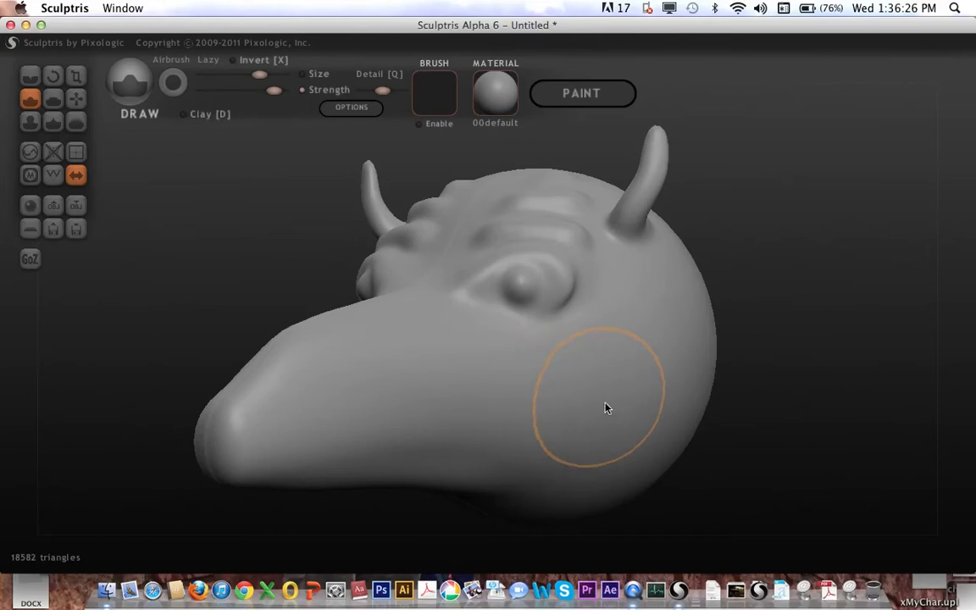
mouse_move(606, 408)
left_mouse_down("alt")
mouse_move(601, 420)
mouse_move(584, 398)
mouse_move(752, 374)
mouse_move(844, 344)
mouse_move(682, 414)
left_mouse_up("alt")
mouse_move(582, 414)
left_mouse_down("shift")
mouse_move(597, 406)
mouse_move(571, 434)
mouse_move(717, 397)
left_mouse_up("shift")
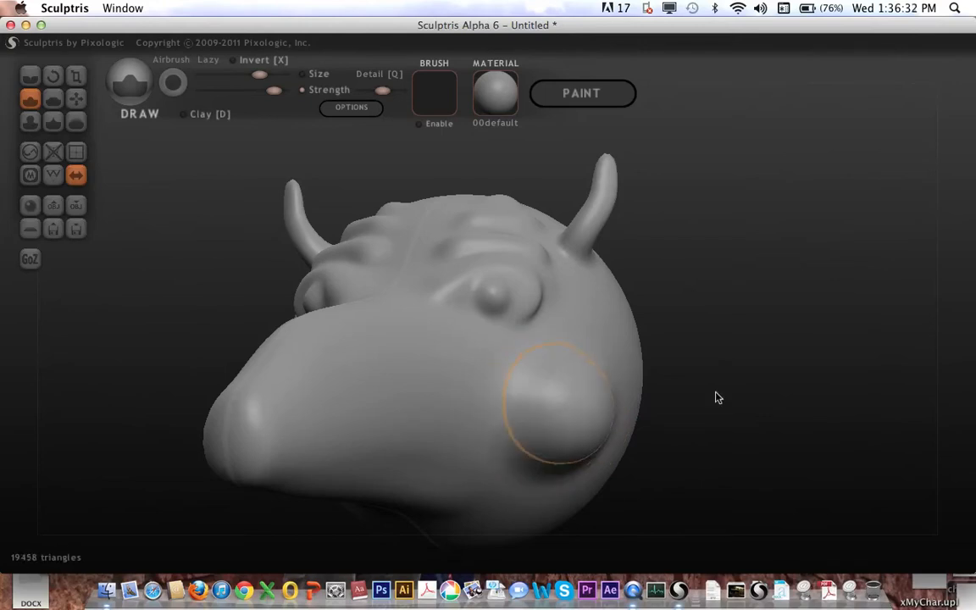
key("super+z")
key("super+z")
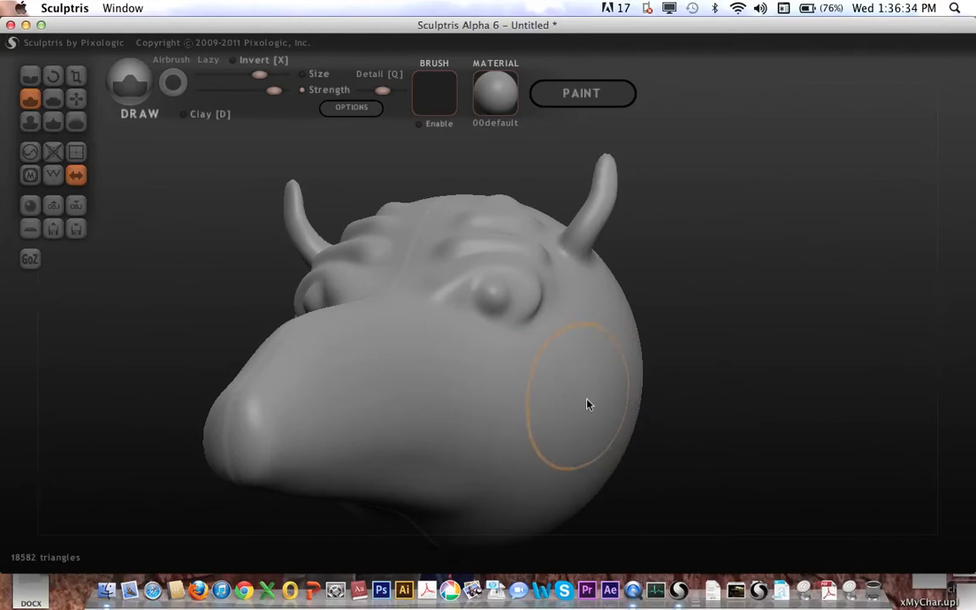
mouse_move(589, 405)
left_mouse_down("alt")
mouse_move(572, 403)
mouse_move(556, 419)
mouse_move(604, 401)
mouse_move(534, 409)
mouse_move(464, 398)
mouse_move(479, 395)
left_mouse_up("alt")
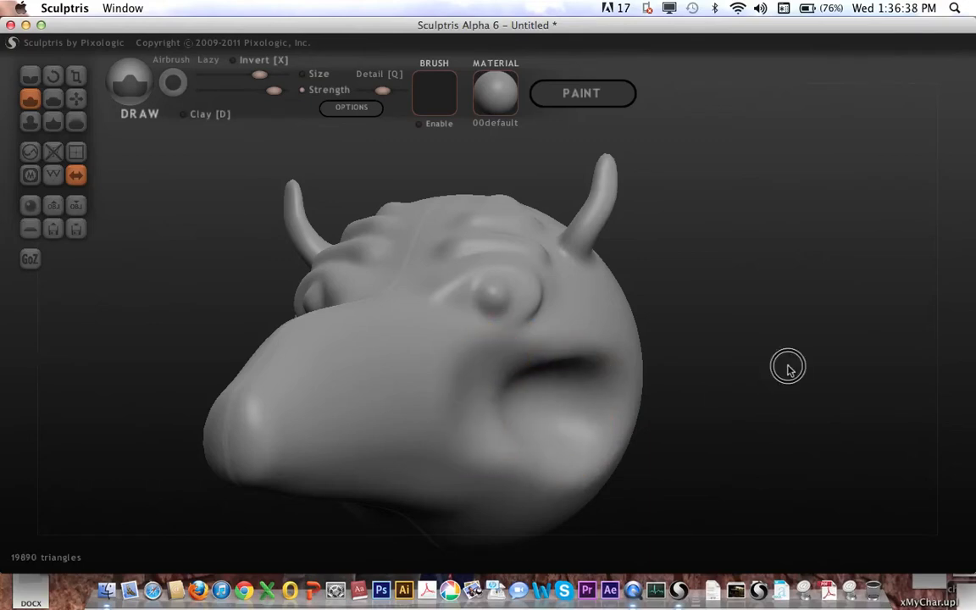
left_click_drag(788, 367, 713, 405)
key("super+z")
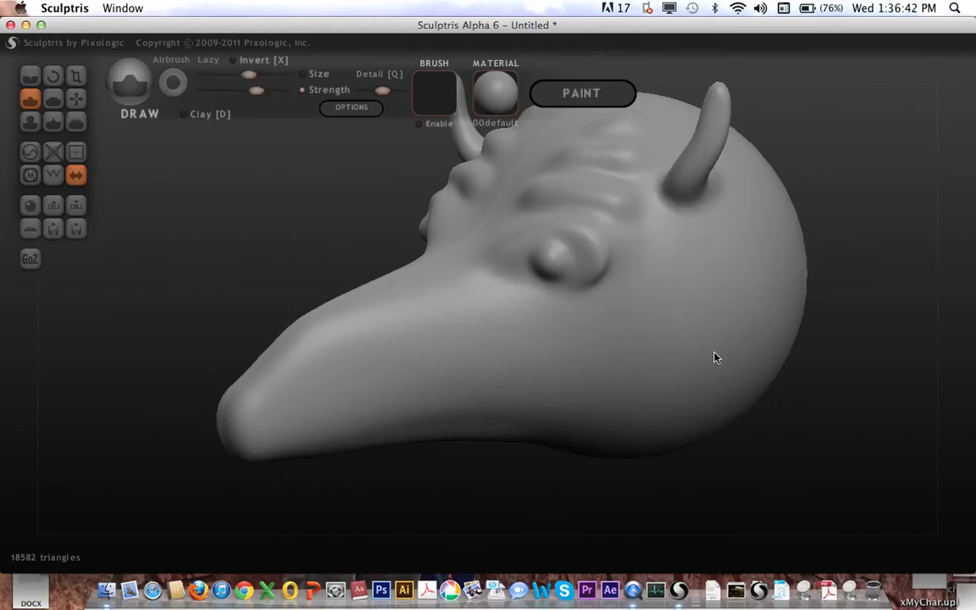
- Carve mirrored hollows below the eyes and down behind the cheeks with the inverted Draw brush at reduced size and strength
mouse_move(625, 345)
left_mouse_down("alt")
mouse_move(664, 362)
mouse_move(508, 355)
mouse_move(373, 366)
left_mouse_up("alt")
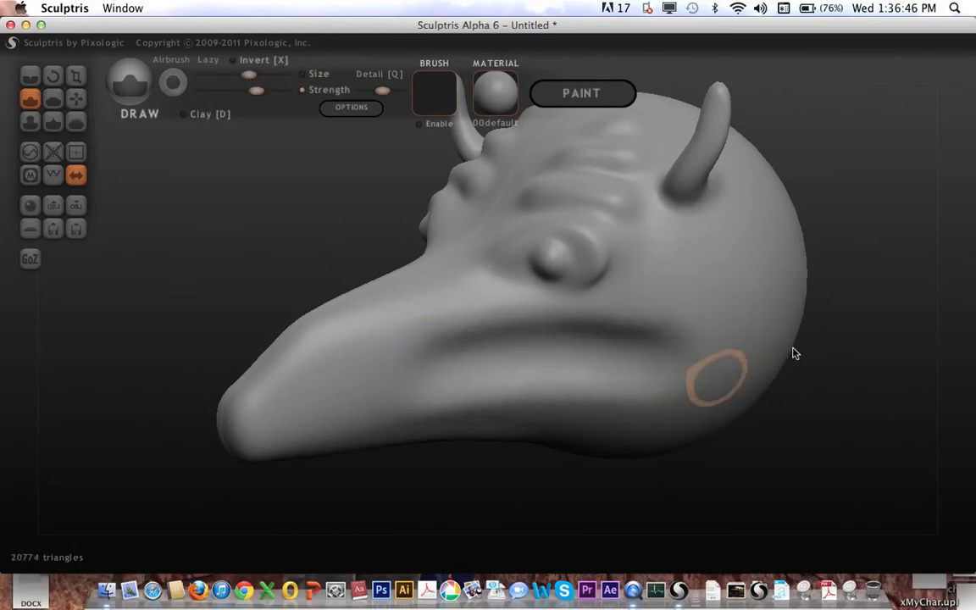
mouse_move(722, 357)
left_mouse_down("alt")
mouse_move(739, 277)
mouse_move(717, 354)
mouse_move(668, 377)
mouse_move(868, 313)
left_mouse_up("alt")
- Carve mirrored grooves into the underside of the head and along the bottom of the snout with the Draw brush
mouse_move(877, 381)
left_mouse_down()
mouse_move(886, 270)
mouse_move(833, 374)
mouse_move(889, 307)
mouse_move(873, 220)
mouse_move(885, 279)
mouse_move(880, 359)
mouse_move(885, 277)
mouse_move(882, 316)
left_mouse_up()
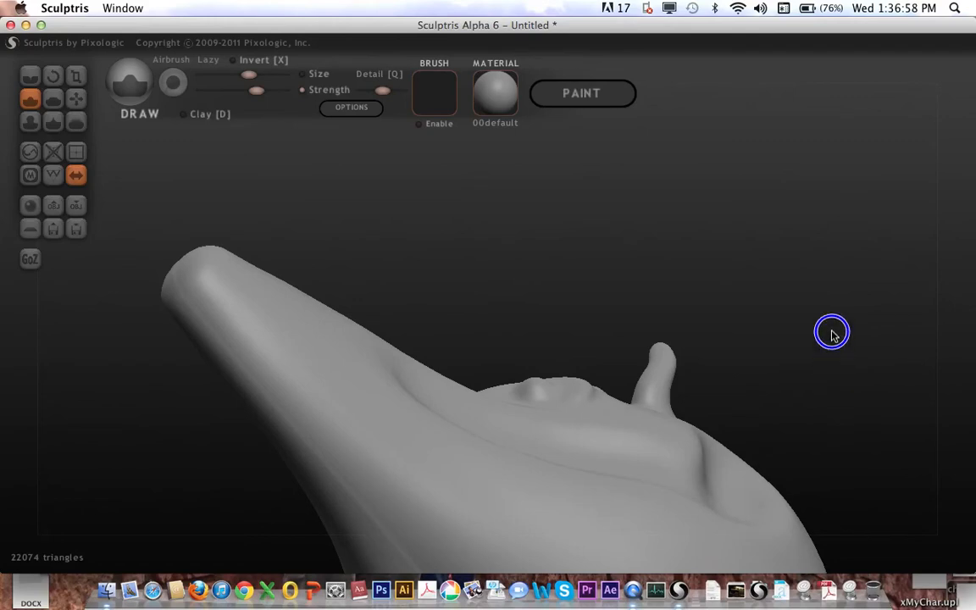
mouse_move(835, 279)
left_mouse_down()
mouse_move(828, 207)
mouse_move(846, 292)
mouse_move(828, 186)
mouse_move(885, 366)
mouse_move(872, 233)
mouse_move(868, 398)
mouse_move(856, 363)
mouse_move(798, 431)
mouse_move(857, 290)
mouse_move(796, 355)
left_mouse_up()
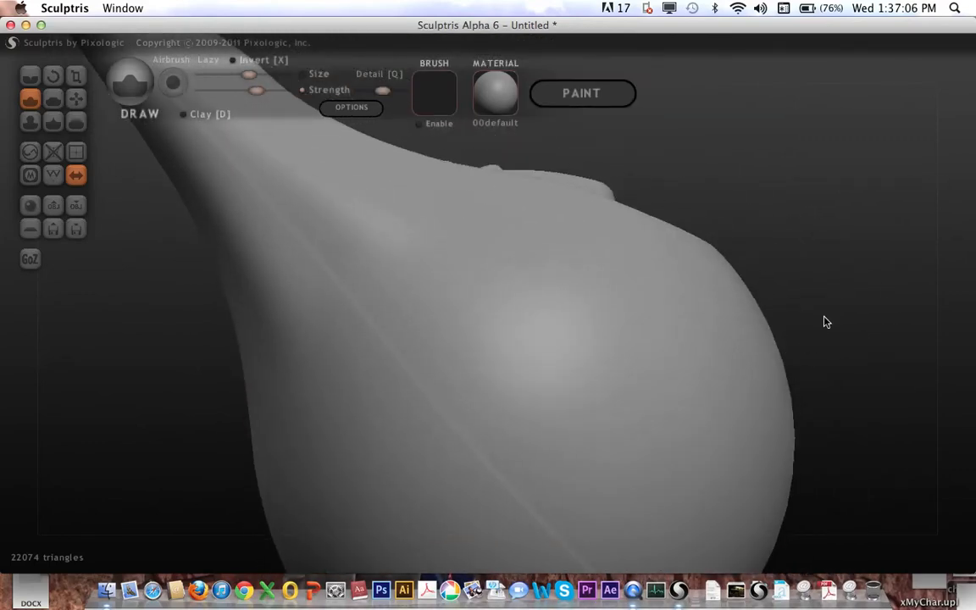
mouse_move(827, 322)
left_mouse_down()
mouse_move(850, 363)
mouse_move(846, 282)
mouse_move(824, 292)
mouse_move(846, 167)
left_mouse_up()
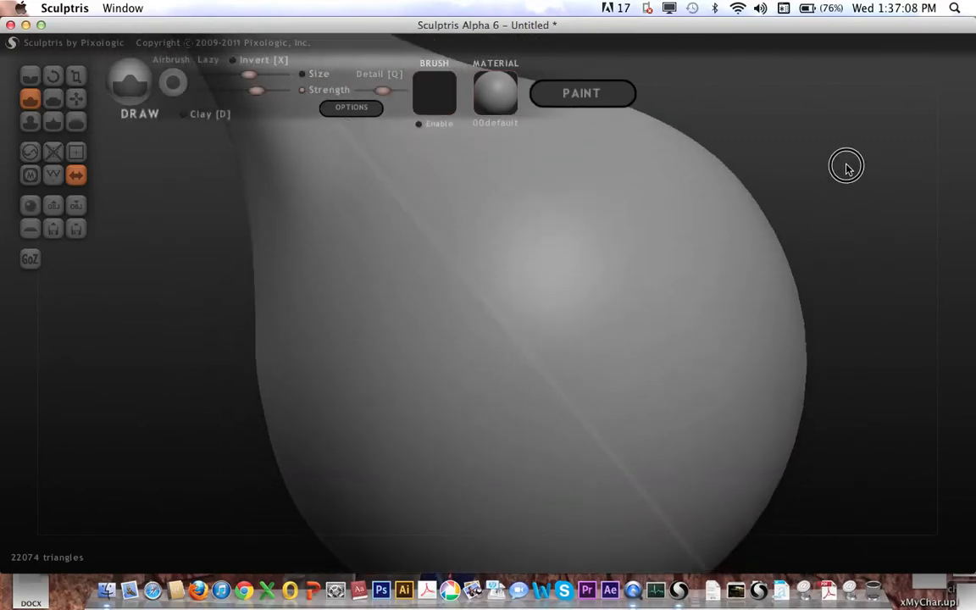
mouse_move(509, 227)
left_mouse_down()
mouse_move(647, 398)
mouse_move(643, 391)
left_mouse_up()
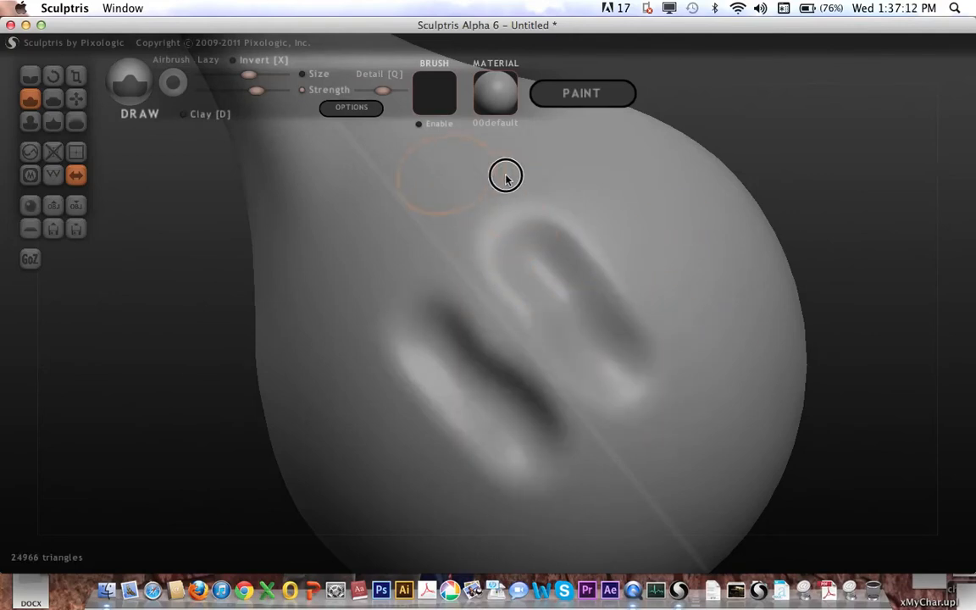
mouse_move(508, 175)
left_mouse_down()
mouse_move(626, 229)
mouse_move(670, 326)
mouse_move(669, 360)
mouse_move(495, 256)
mouse_move(440, 242)
left_mouse_up()
left_click_drag(381, 164, 290, 74)
mouse_move(192, 230)
left_mouse_down()
mouse_move(420, 457)
mouse_move(605, 406)
left_mouse_up()
left_click_drag(600, 364, 405, 127)
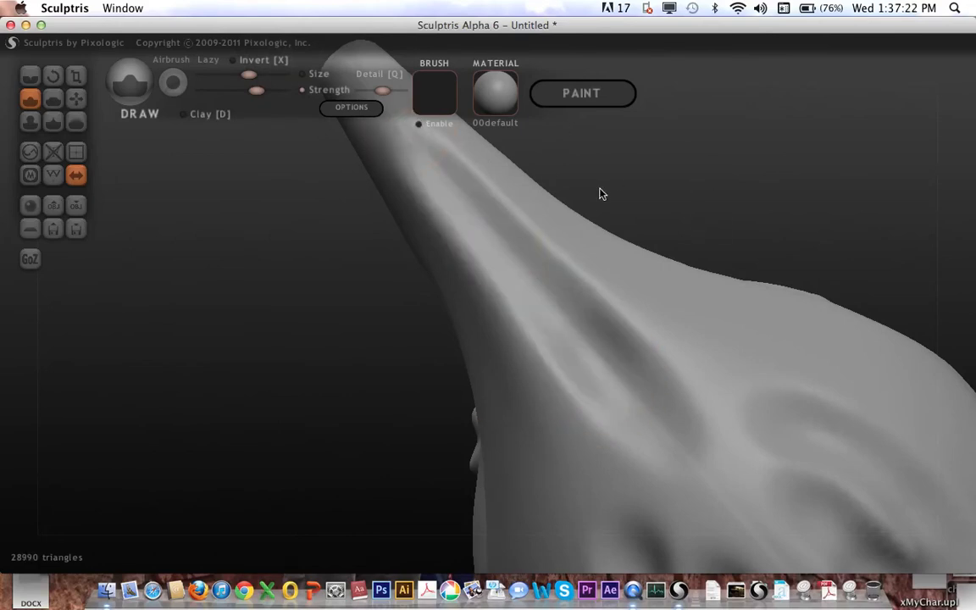
- Carve a small nostril into each side of the snout tip with the Draw brush at a reduced size
mouse_move(600, 194)
left_mouse_down()
mouse_move(756, 263)
mouse_move(737, 320)
mouse_move(701, 350)
mouse_move(738, 348)
mouse_move(791, 367)
left_mouse_up()
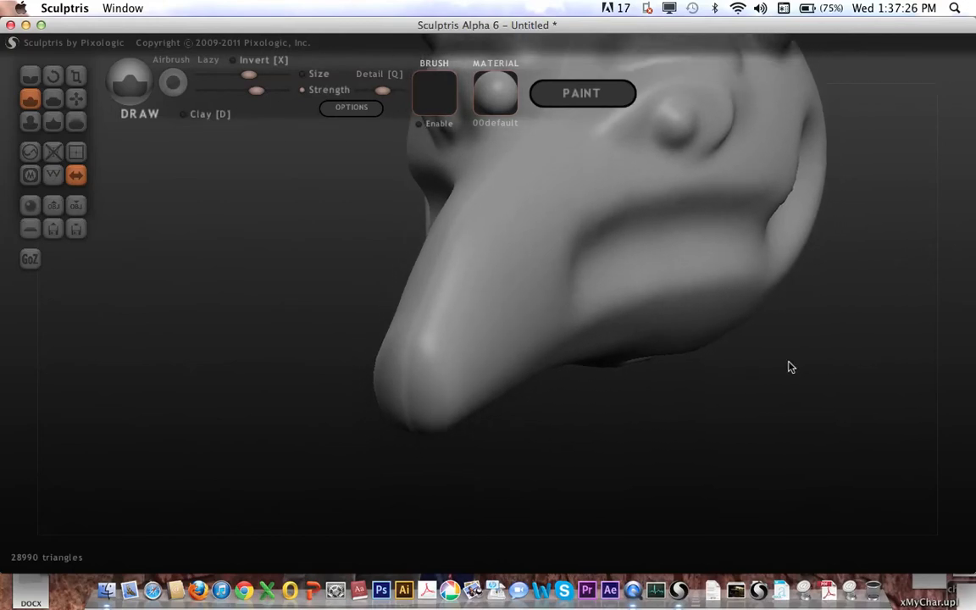
scroll(789, 367, "down", 5)
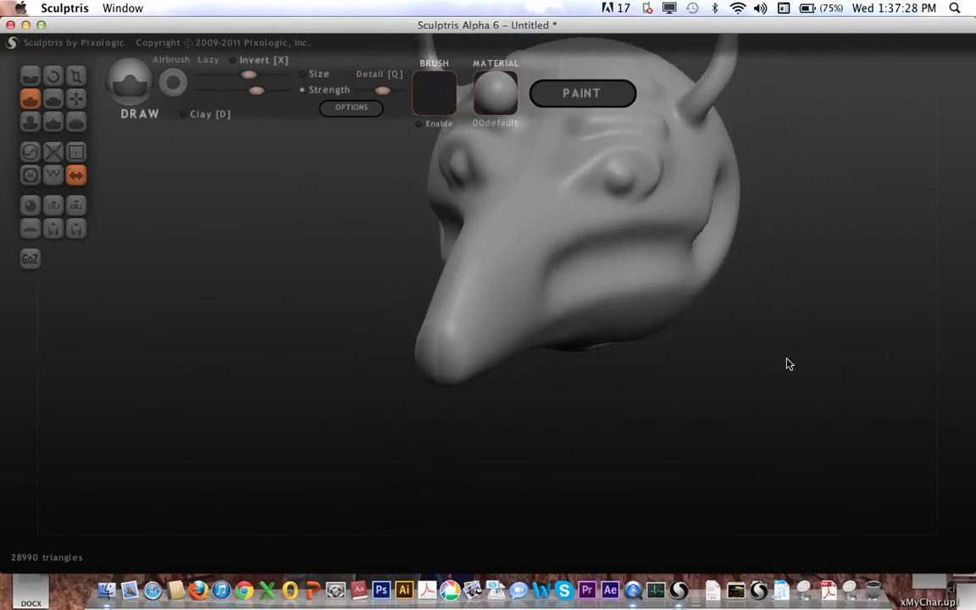
left_click_drag(819, 282, 766, 318)
mouse_move(824, 351)
left_mouse_down()
mouse_move(810, 310)
mouse_move(812, 333)
left_mouse_up()
mouse_move(870, 415)
left_mouse_down()
mouse_move(848, 355)
mouse_move(898, 367)
mouse_move(839, 364)
left_mouse_up()
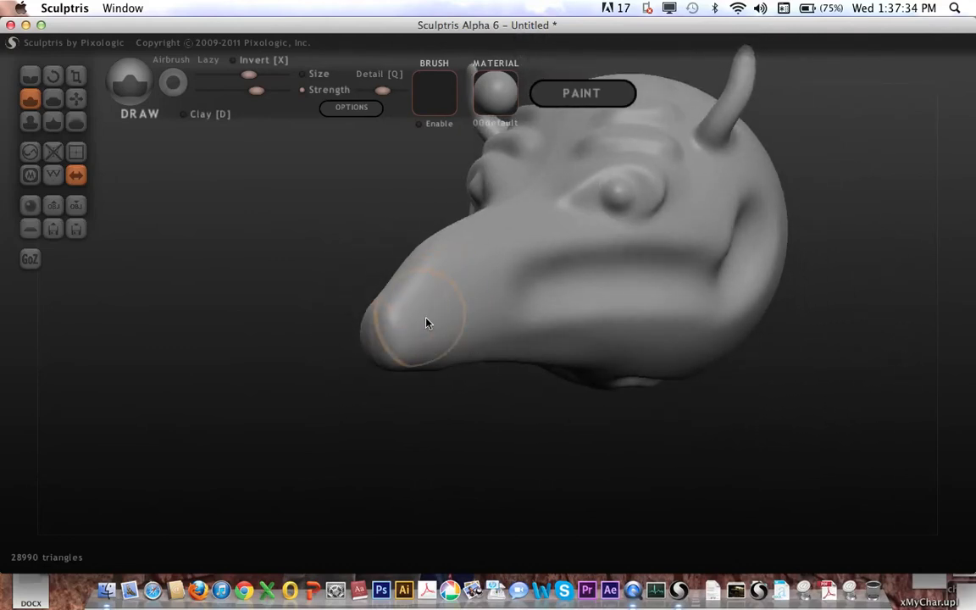
scroll(426, 318, "up", 5)
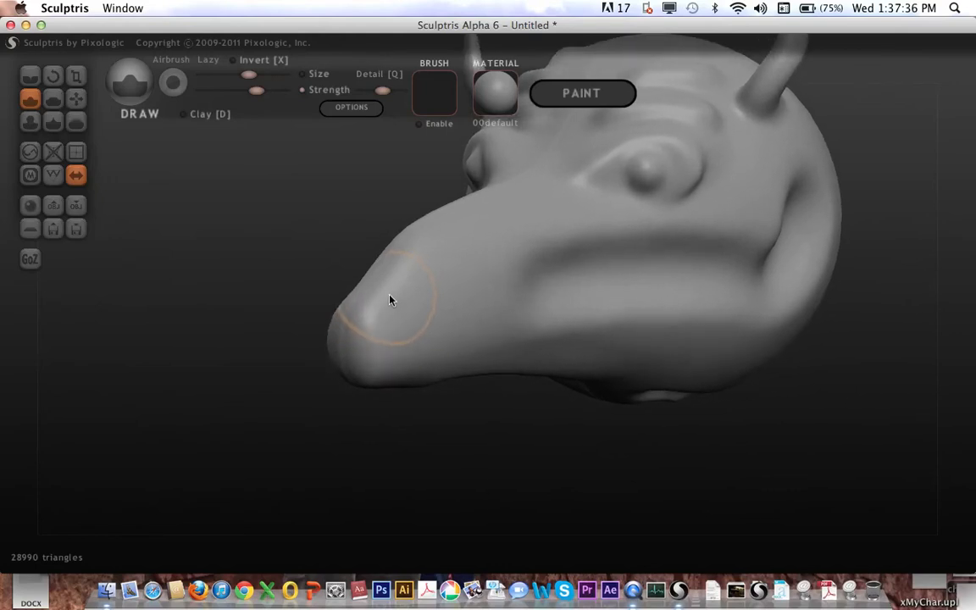
scroll(392, 298, "up", 5)
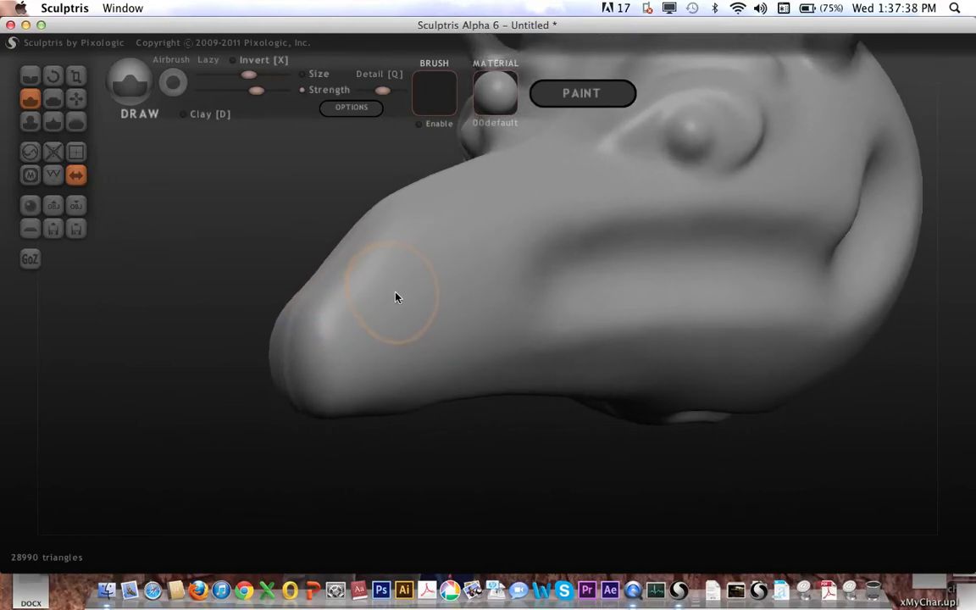
scroll(395, 296, "up", 5)
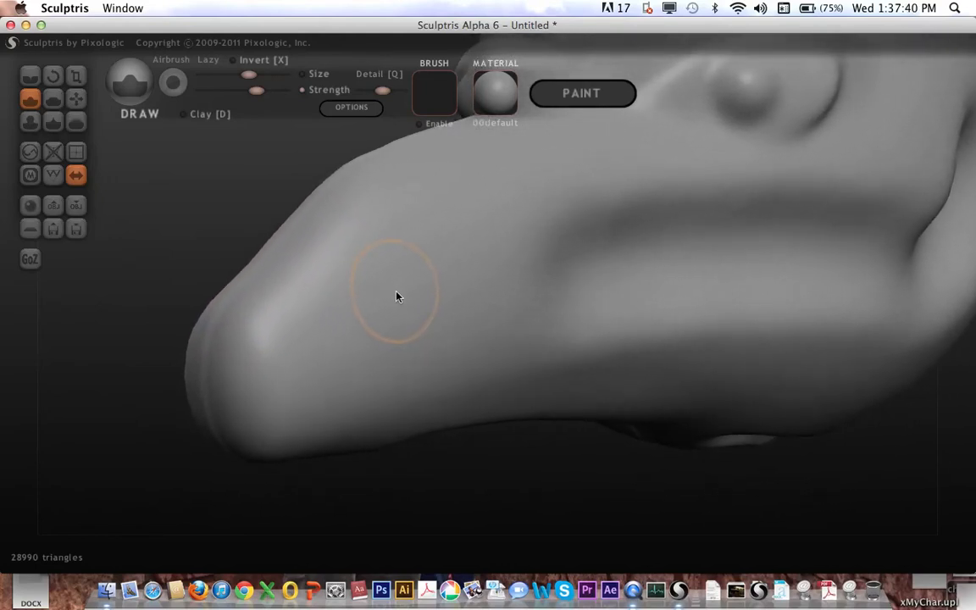
left_click_drag(246, 83, 216, 78)
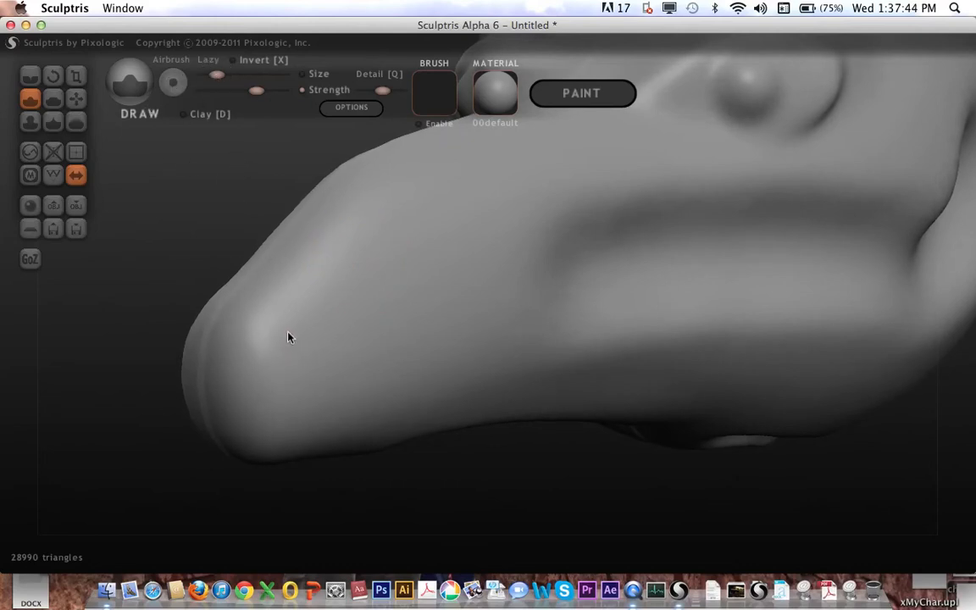
left_click_drag(261, 351, 253, 359)
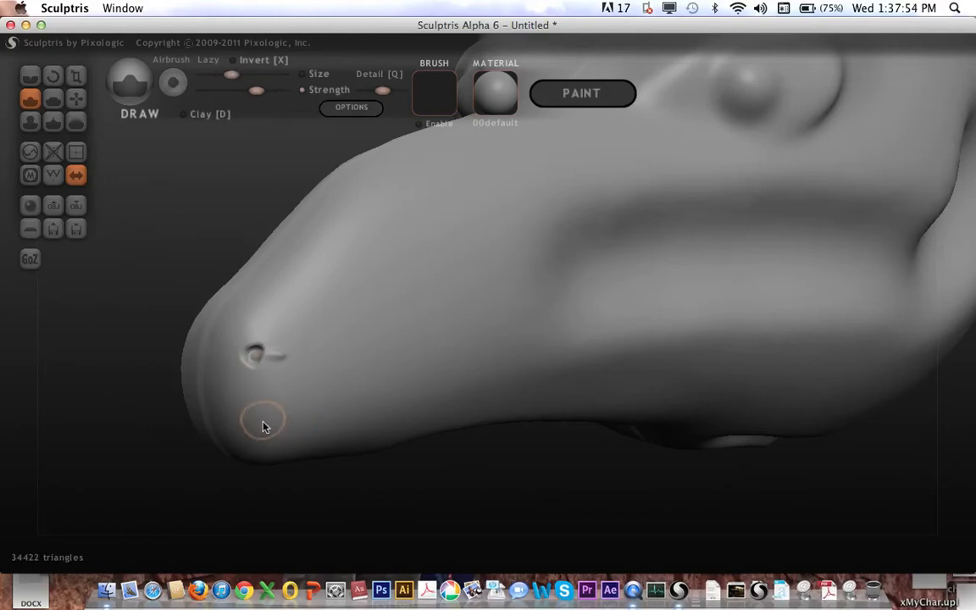
- Carve a mirrored mouth line from the snout tip back toward the cheeks with the Draw brush
mouse_move(234, 437)
left_mouse_down()
mouse_move(279, 412)
mouse_move(449, 363)
left_mouse_up()
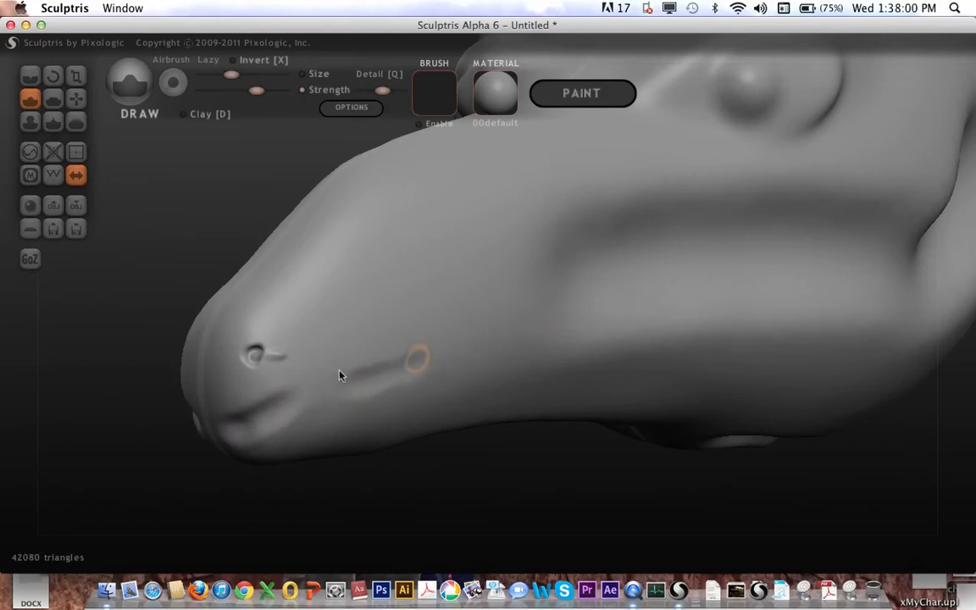
left_click_drag(208, 434, 405, 373)
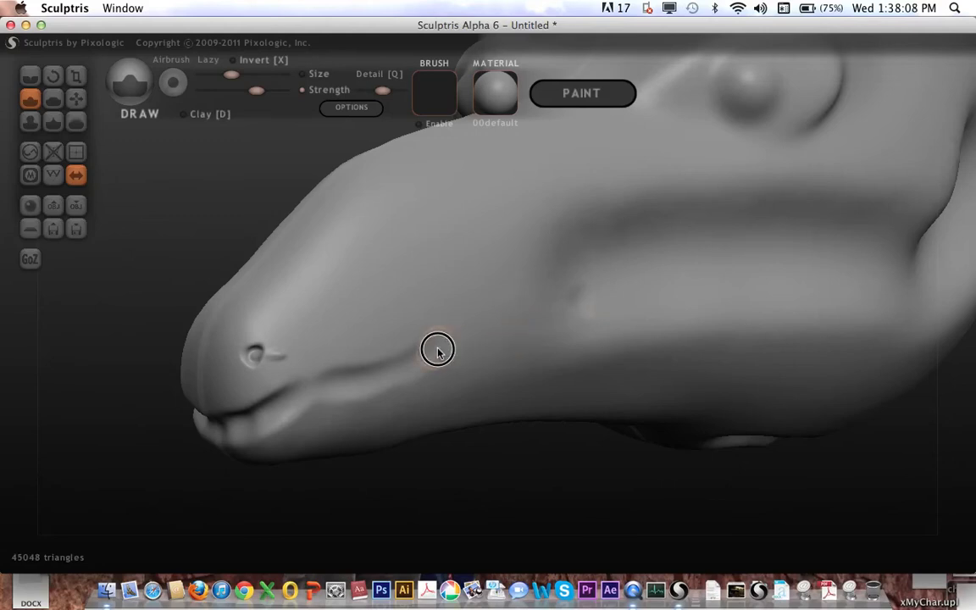
mouse_move(435, 349)
left_mouse_down()
mouse_move(578, 300)
mouse_move(298, 391)
left_mouse_up()
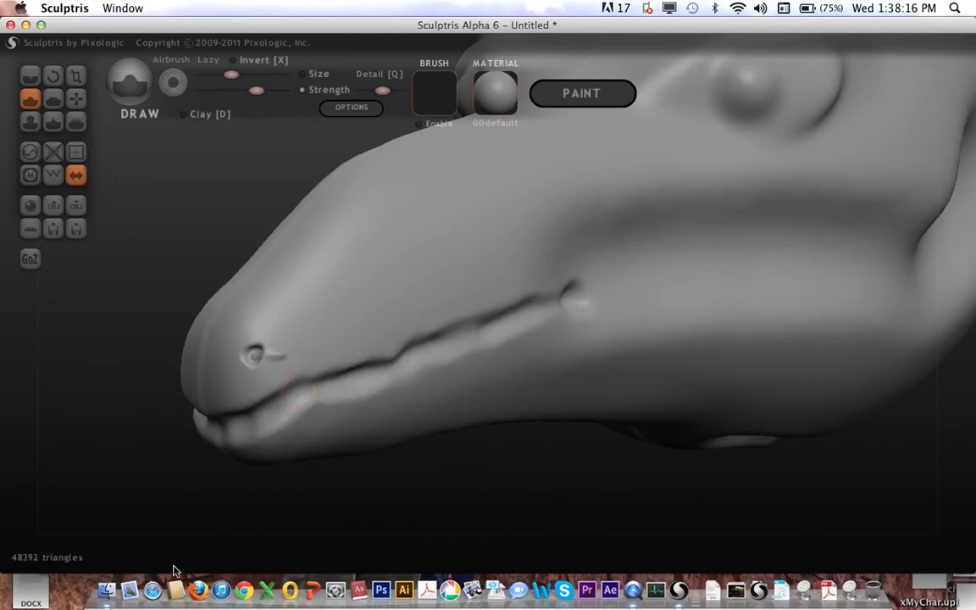
left_click(176, 519)
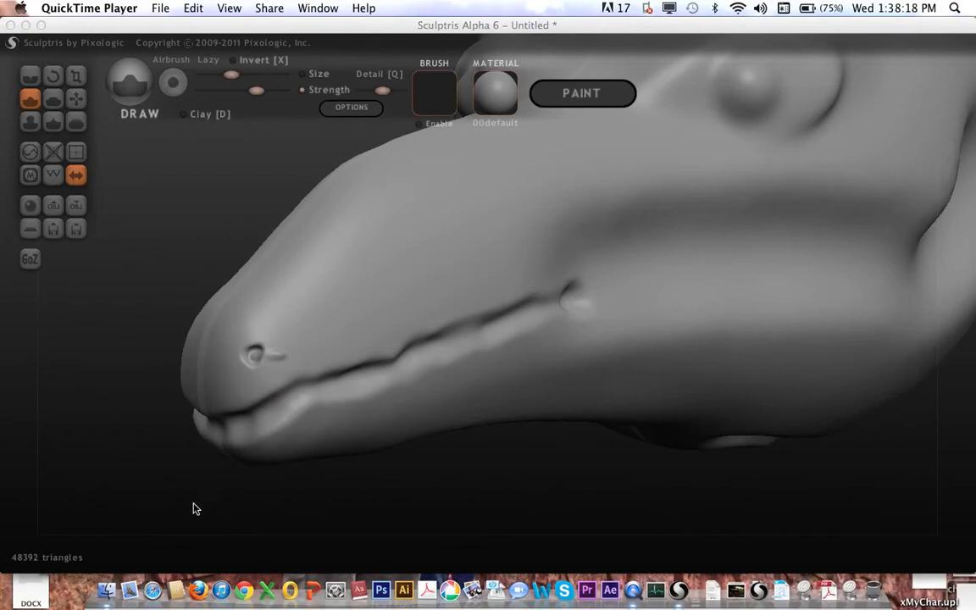
left_click(290, 411)
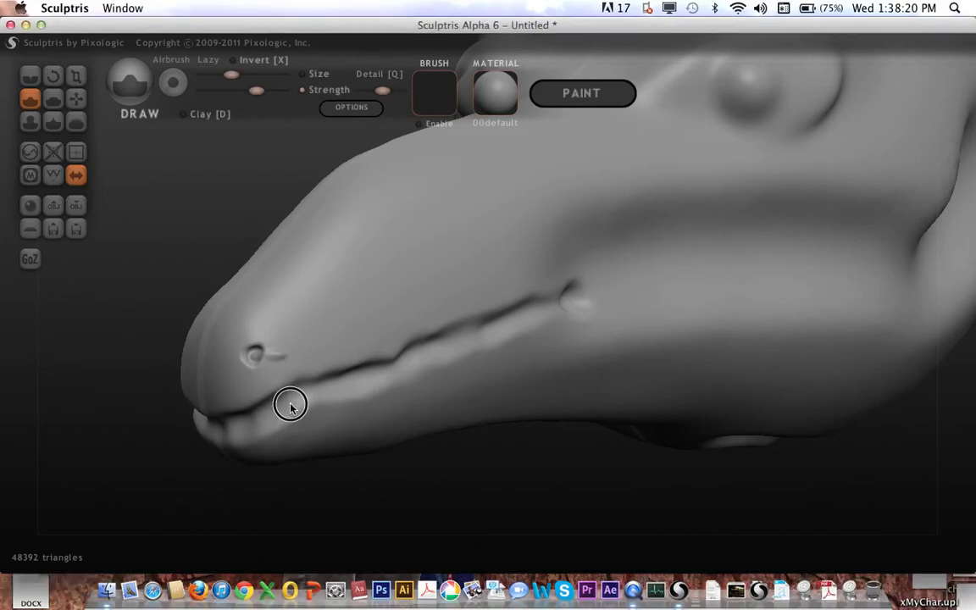
left_click(633, 591)
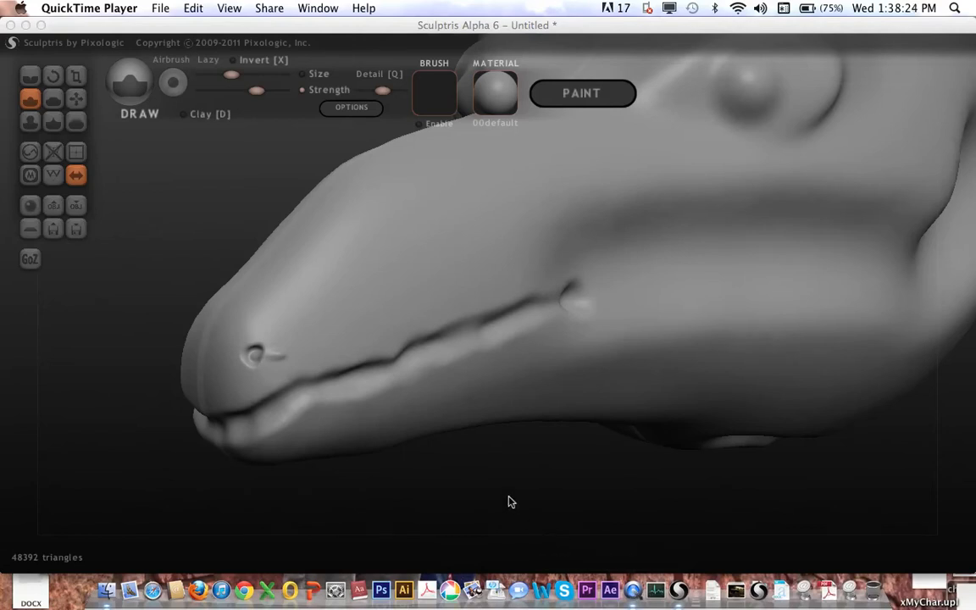
- Refine the mouth line and even out the lower lip beneath it
left_click(390, 373)
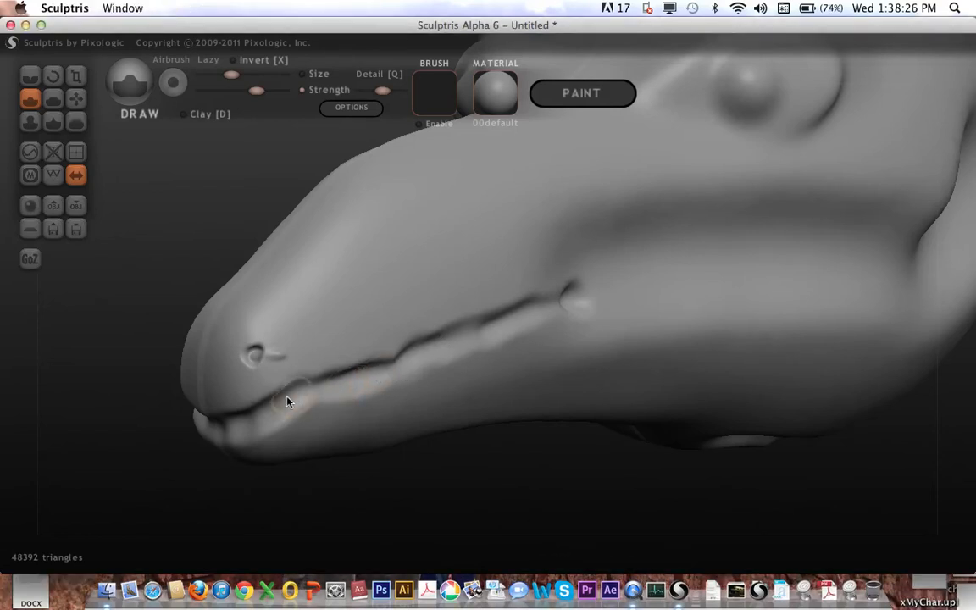
mouse_move(277, 408)
left_mouse_down()
mouse_move(572, 305)
mouse_move(495, 320)
mouse_move(307, 388)
left_mouse_up()
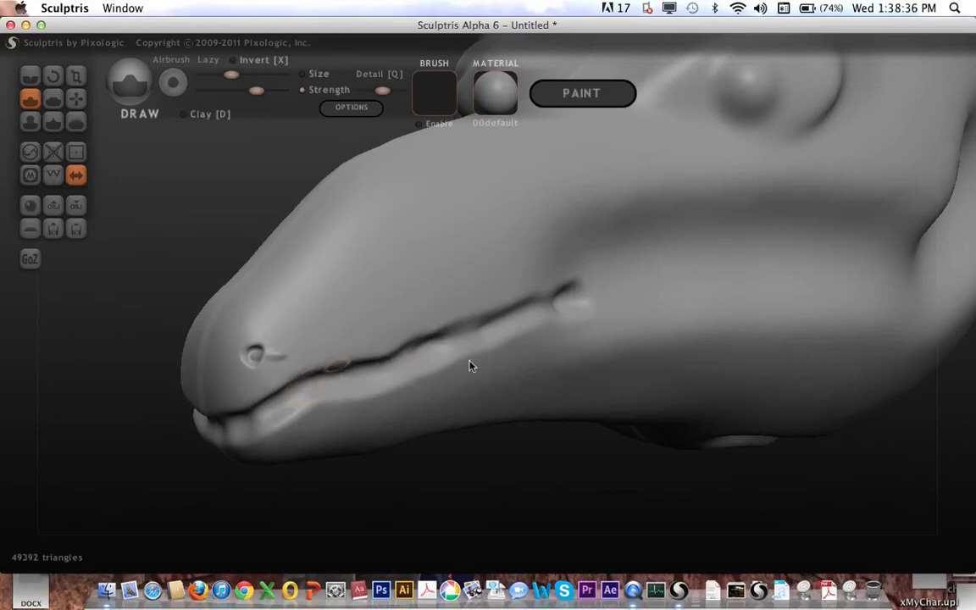
- Add a mirrored row of small rounded teeth along the front part of the mouth line with a smaller, stronger Draw brush
mouse_move(519, 517)
left_mouse_down()
mouse_move(506, 477)
mouse_move(512, 398)
left_mouse_up()
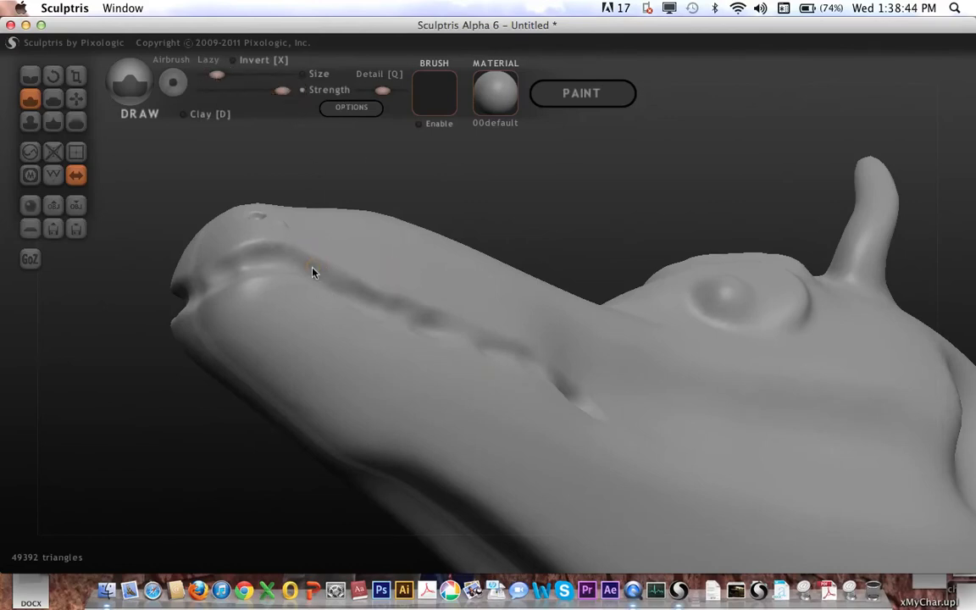
left_click_drag(312, 272, 325, 281)
scroll(335, 289, "up", 3)
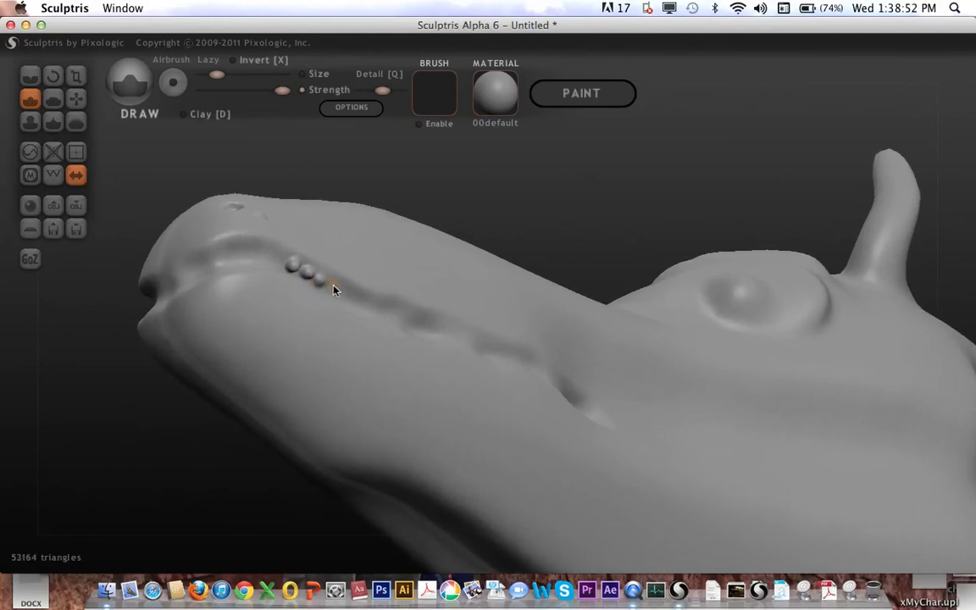
scroll(333, 289, "up", 5)
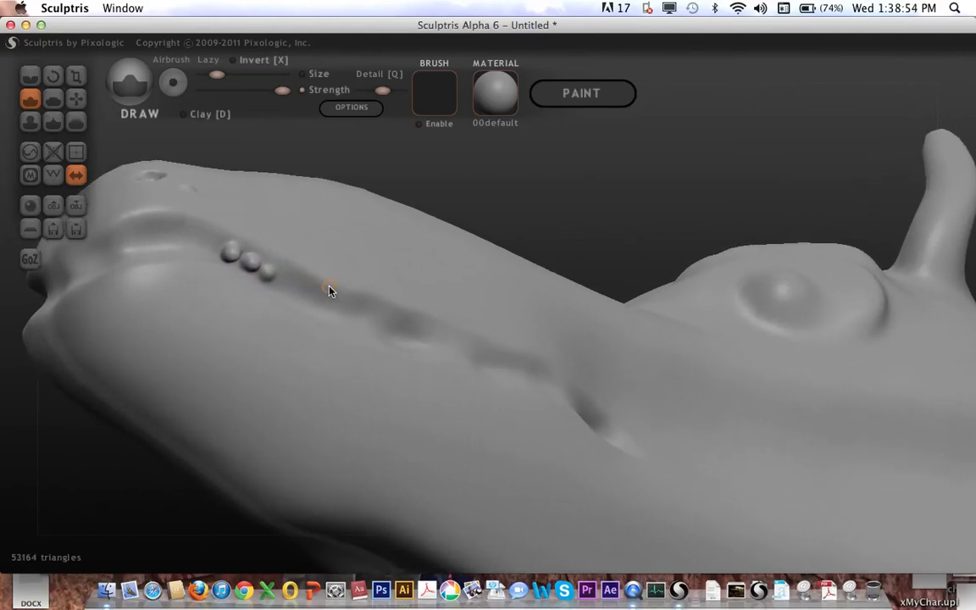
scroll(330, 290, "up", 3)
left_click_drag(263, 285, 293, 298)
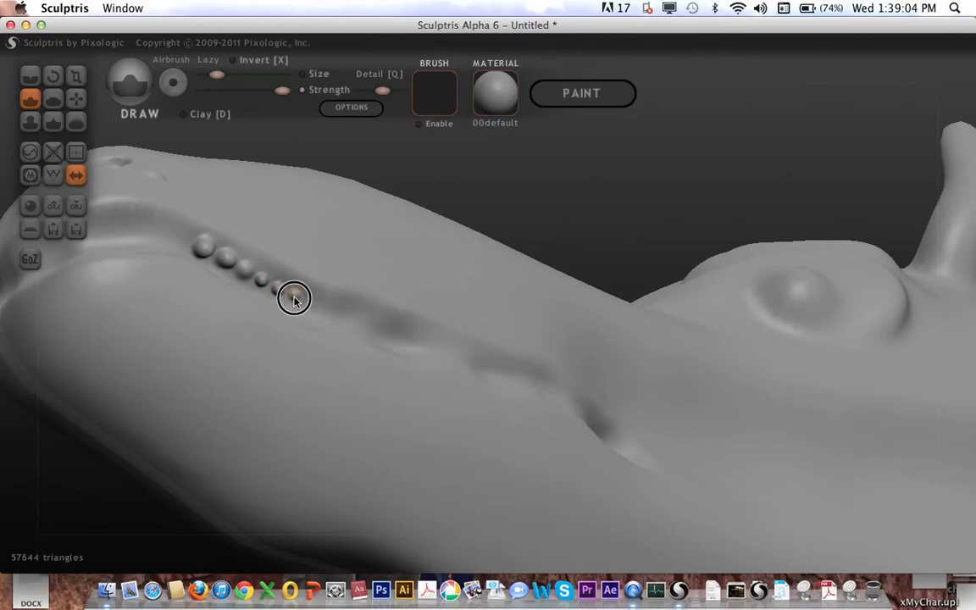
left_click(311, 305)
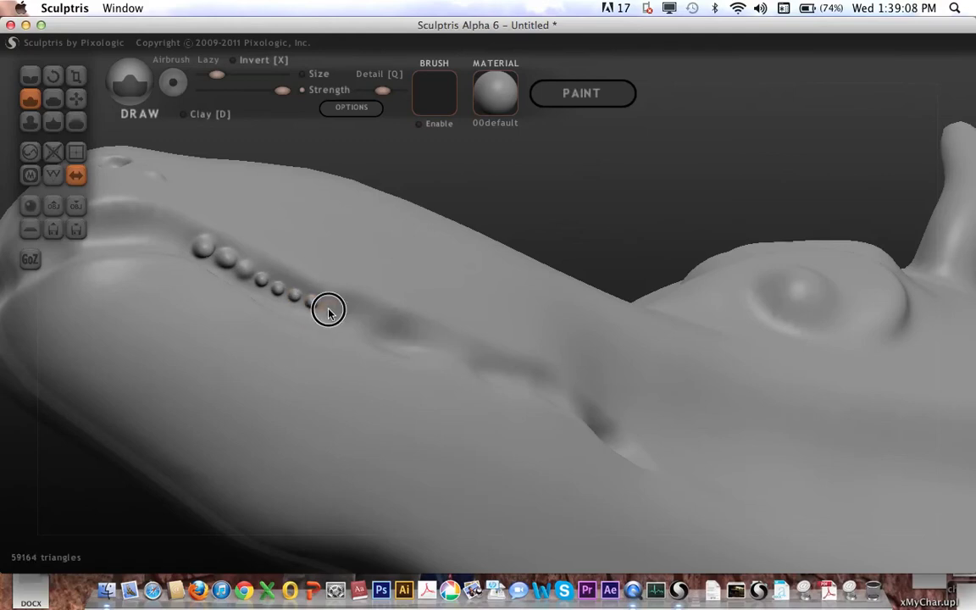
left_click(330, 310)
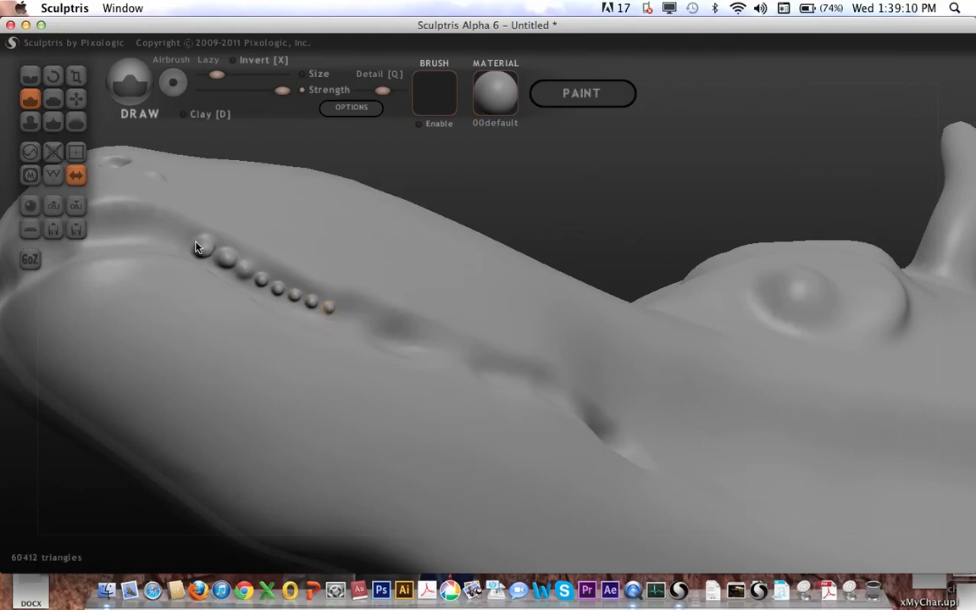
left_click_drag(177, 236, 176, 239)
- Pull the frontmost tooth down over the lower lip into a long fang with the Grab brush at a reduced size
left_click_drag(419, 166, 425, 226)
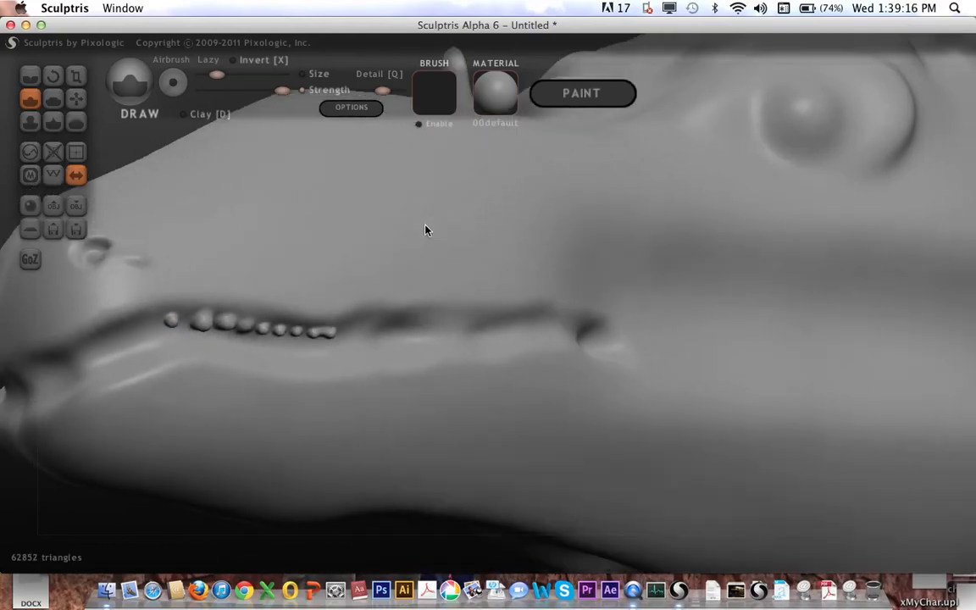
left_click(77, 101)
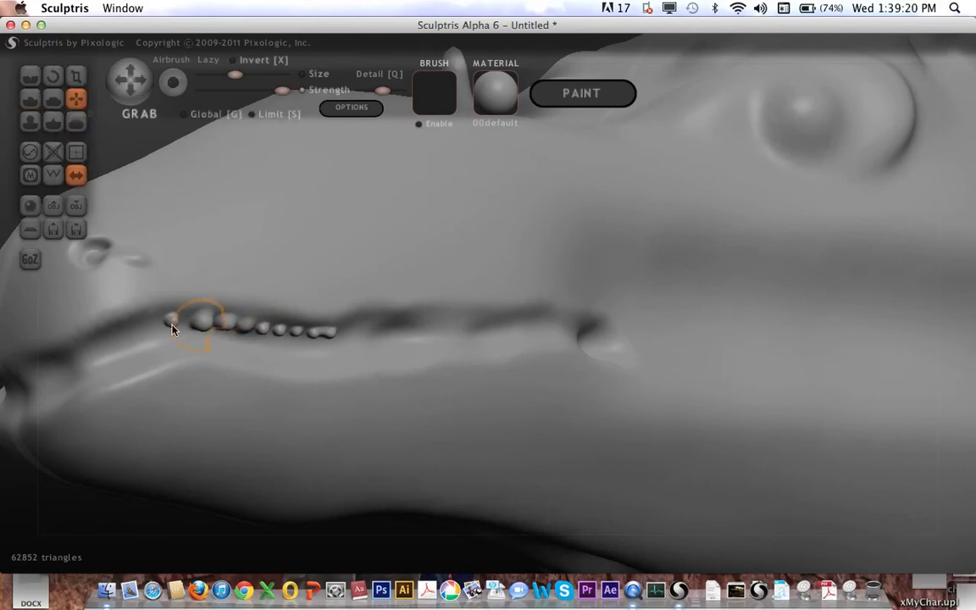
right_click_drag(165, 325, 172, 323)
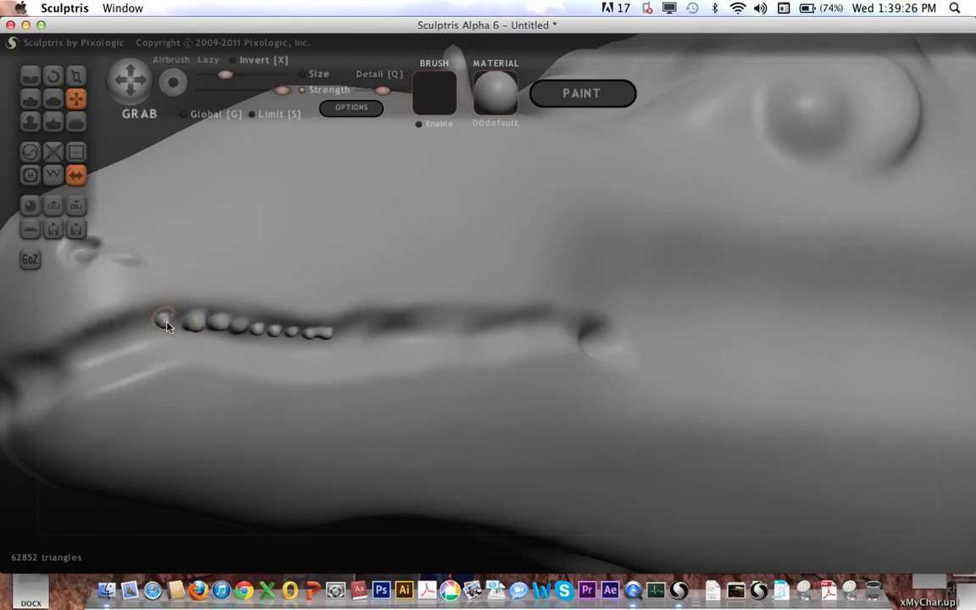
left_click_drag(166, 326, 149, 394)
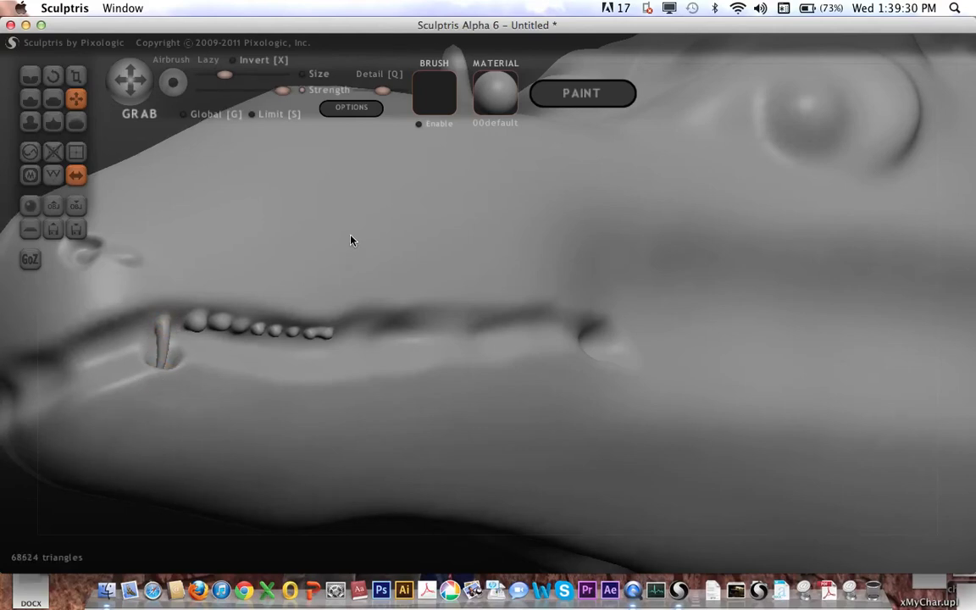
scroll(116, 166, "up", 3)
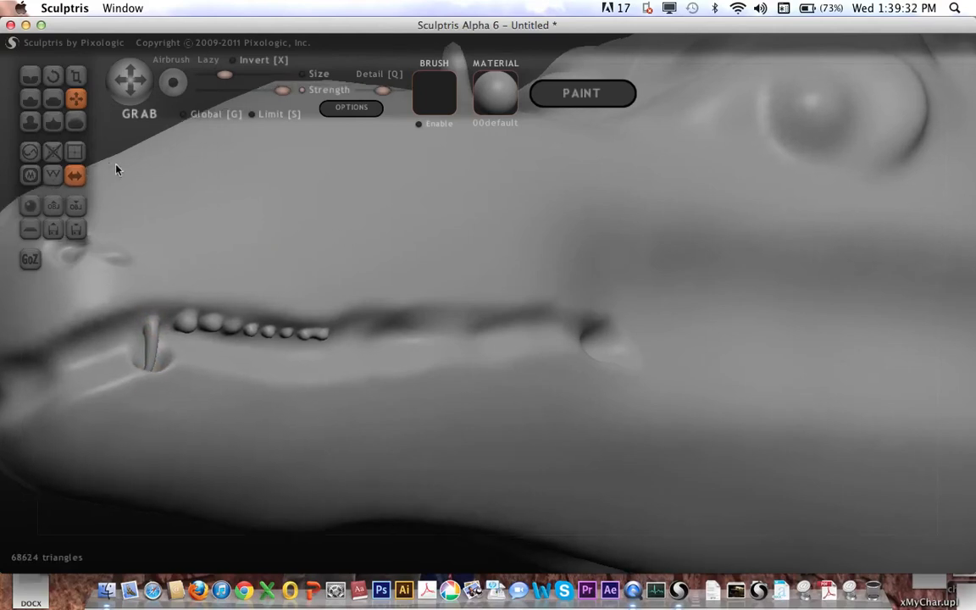
scroll(118, 171, "down", 5)
scroll(125, 170, "down", 3)
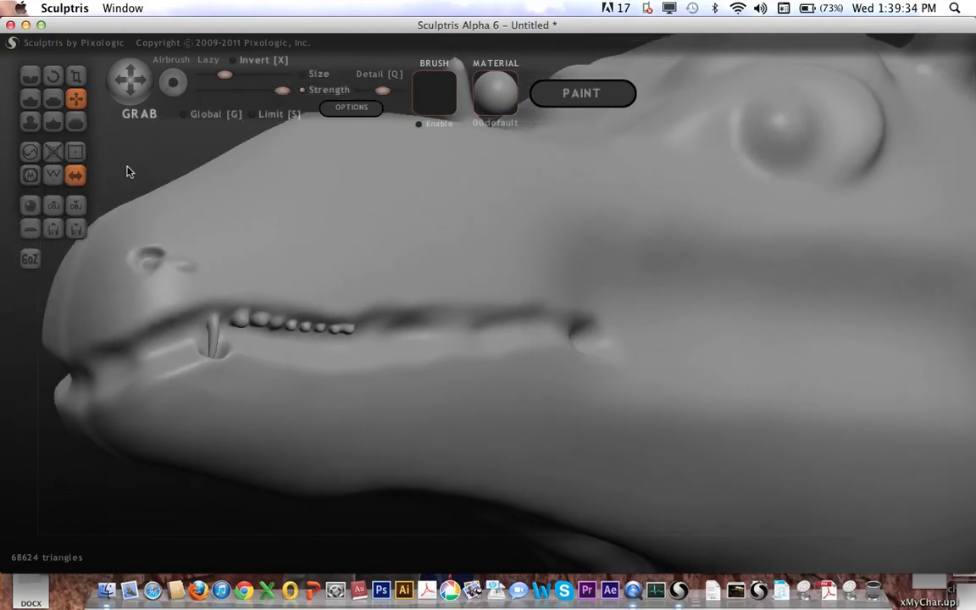
- Add small tooth bumps in front of the fang and a short raised stroke above the nostril with the Draw brush
left_click(36, 103)
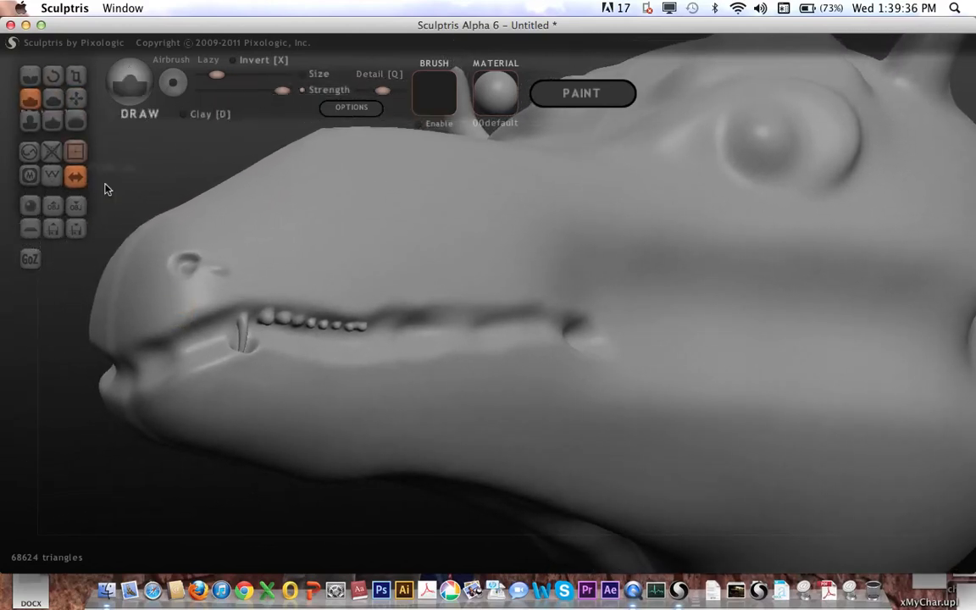
mouse_move(204, 347)
left_mouse_down()
mouse_move(117, 373)
mouse_move(206, 340)
left_mouse_up()
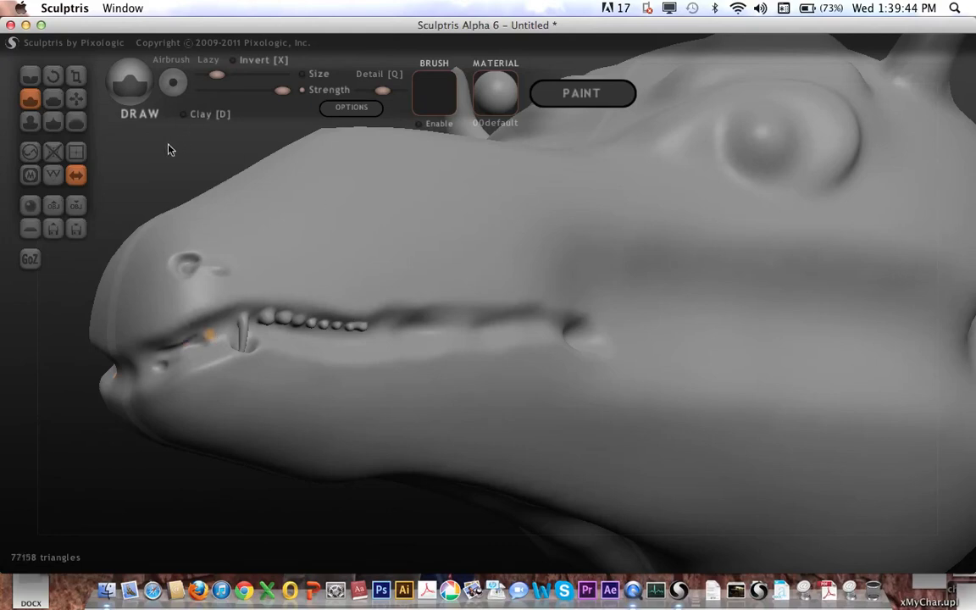
scroll(169, 144, "up", 3)
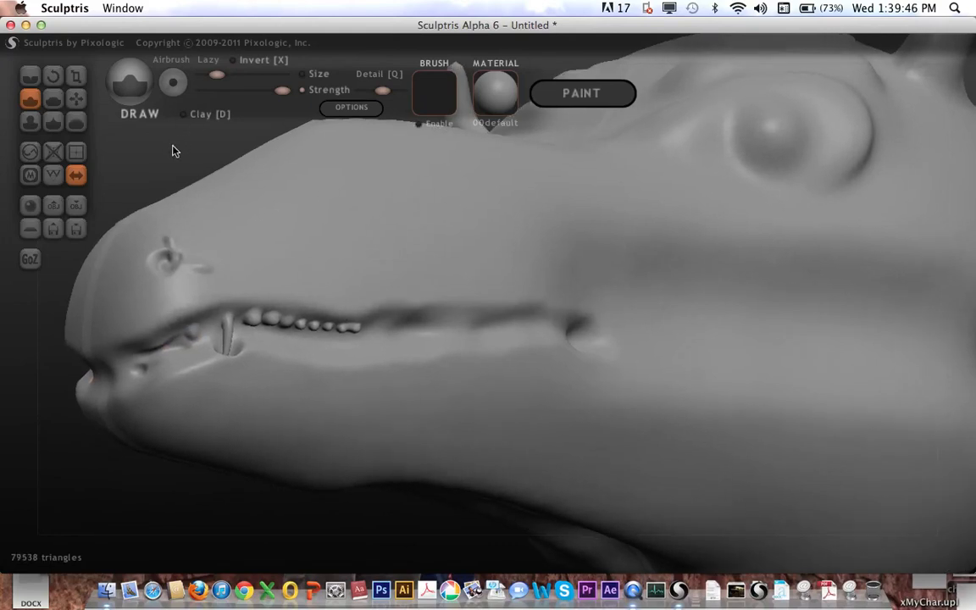
scroll(173, 147, "down", 2)
scroll(172, 152, "down", 3)
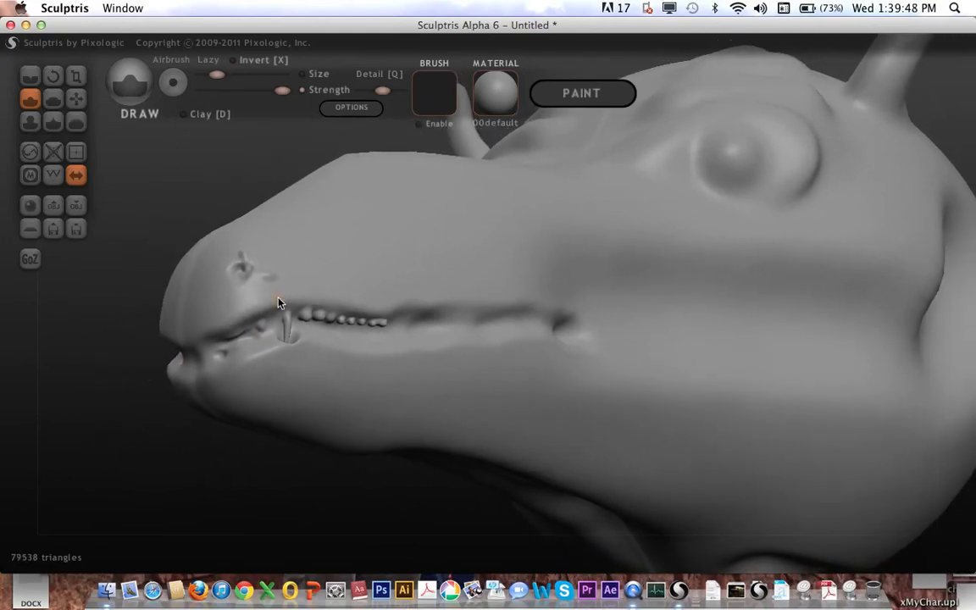
- Smooth away the stray raised marks around the nostrils with the Smooth brush
scroll(262, 273, "down", 1)
scroll(290, 261, "down", 2)
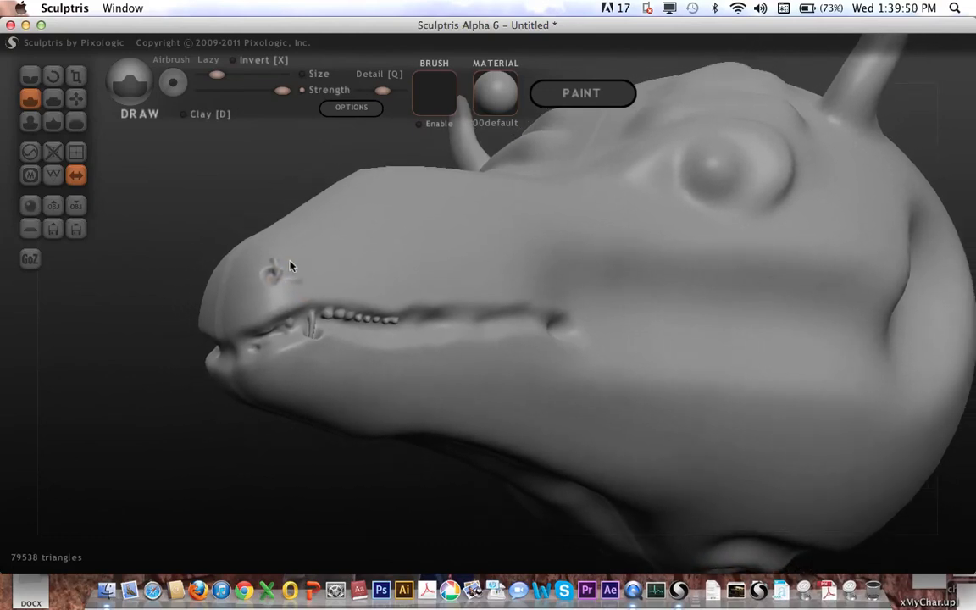
scroll(289, 265, "down", 2)
scroll(290, 263, "up", 3)
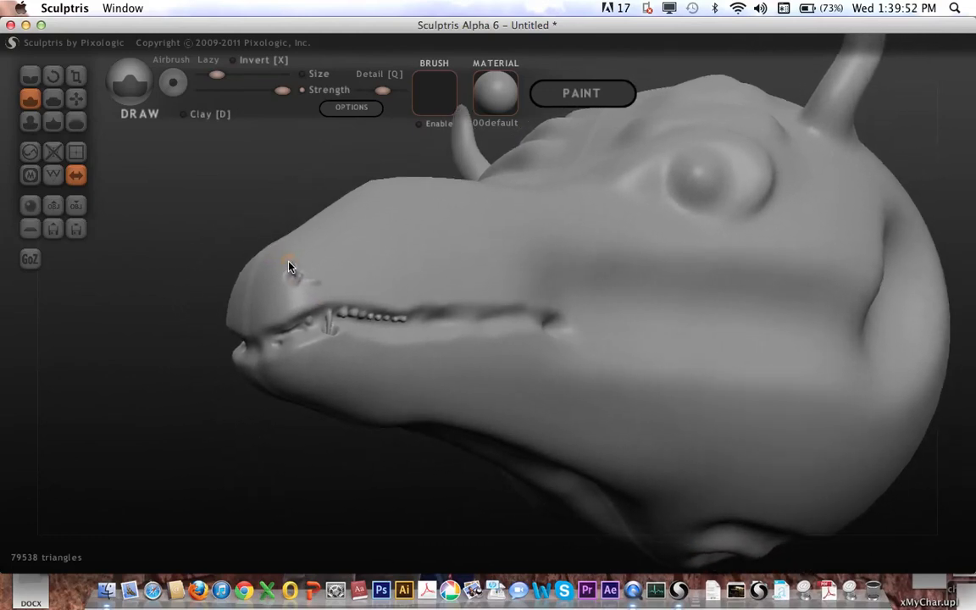
left_click_drag(211, 205, 261, 221)
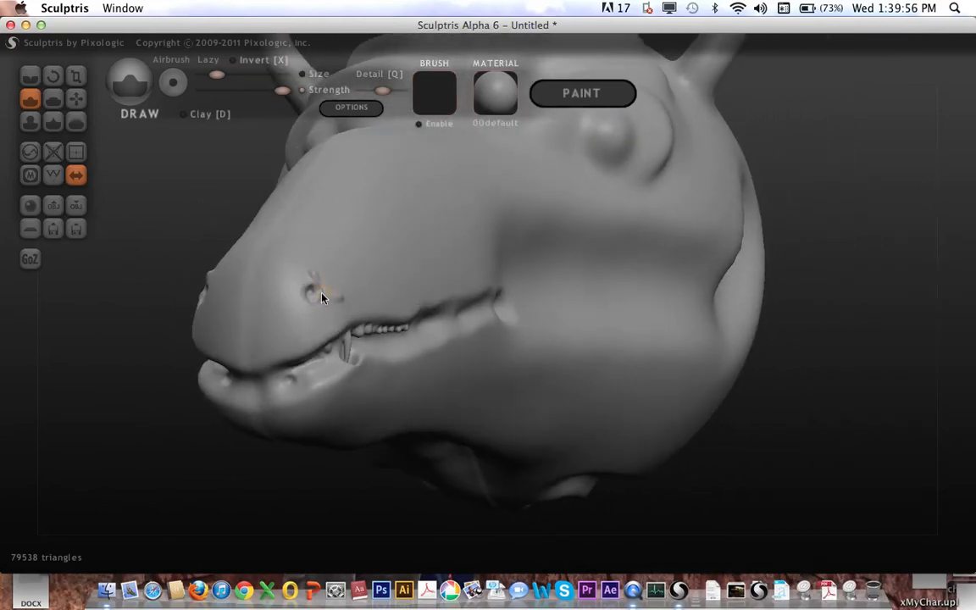
left_click(76, 123)
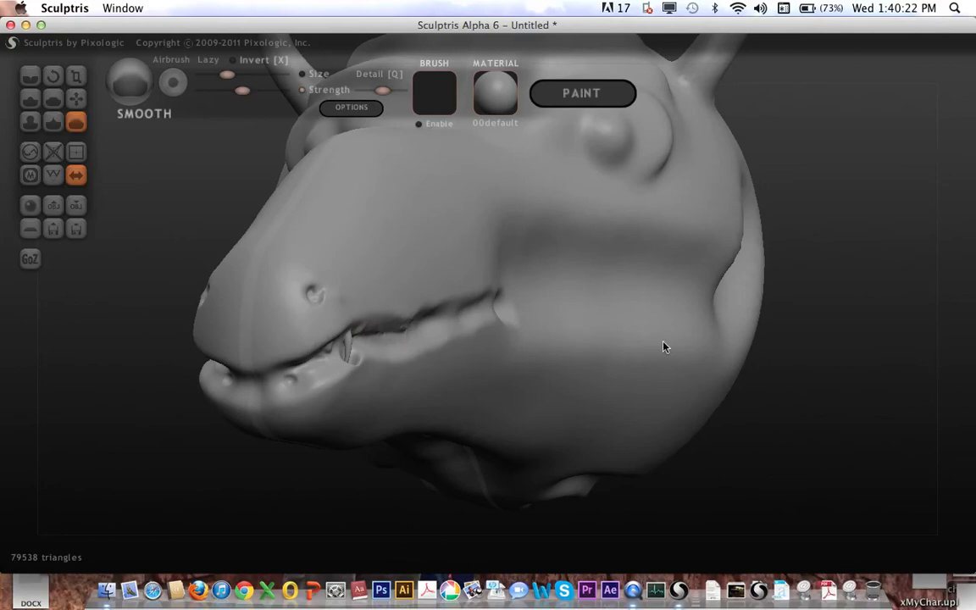
scroll(603, 272, "down", 3)
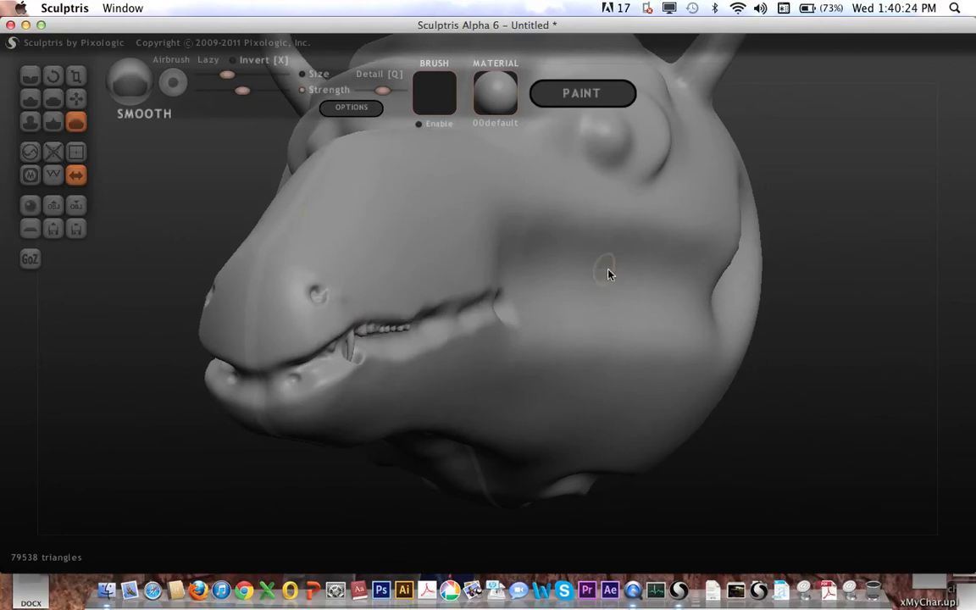
- Draw raised upper and lower eyelids with pointed corners around both eyeballs with the mirrored Draw brush
left_click_drag(802, 156, 741, 195)
left_click_drag(850, 137, 870, 458)
left_click_drag(855, 181, 851, 266)
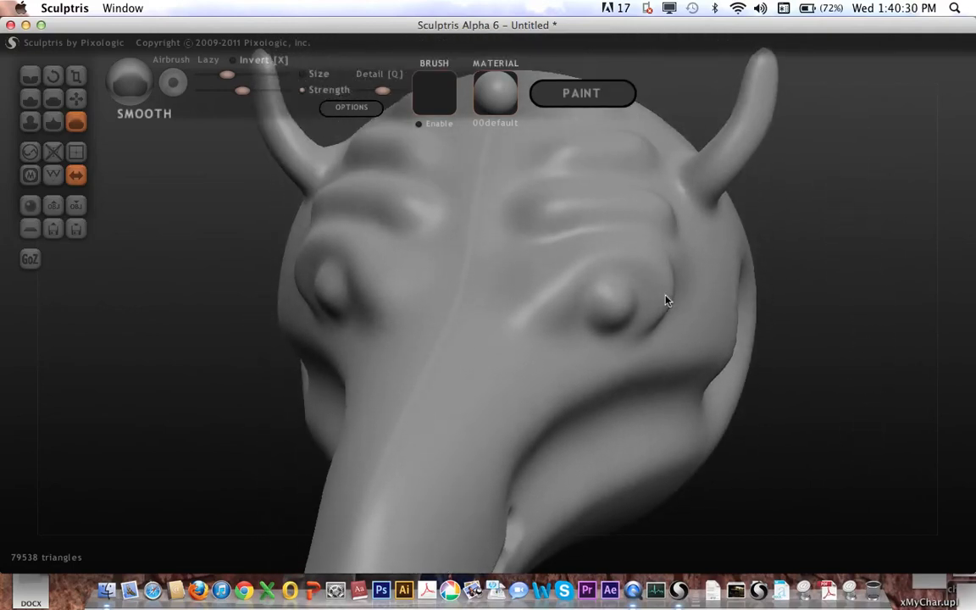
scroll(608, 302, "up", 5)
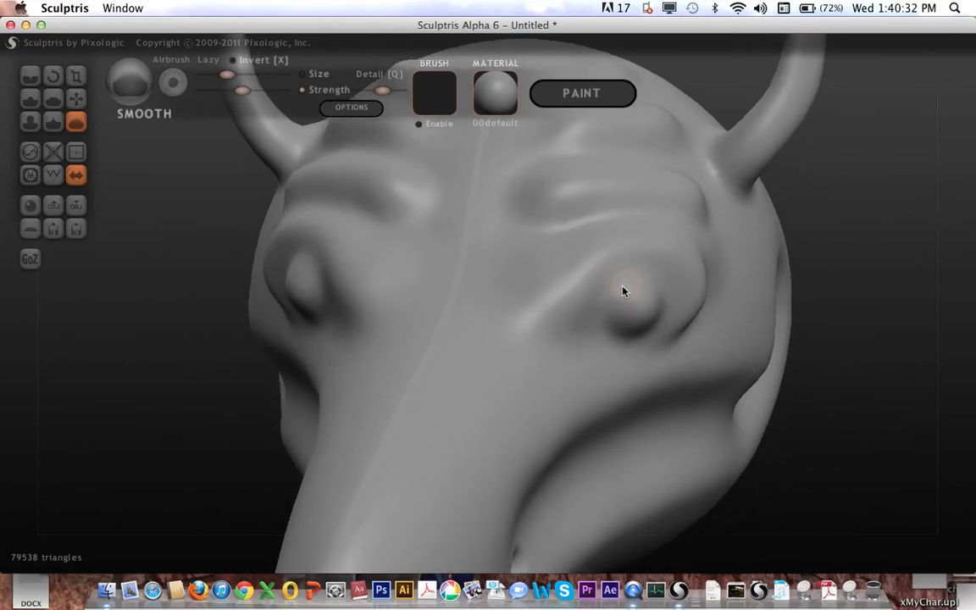
scroll(616, 290, "up", 1)
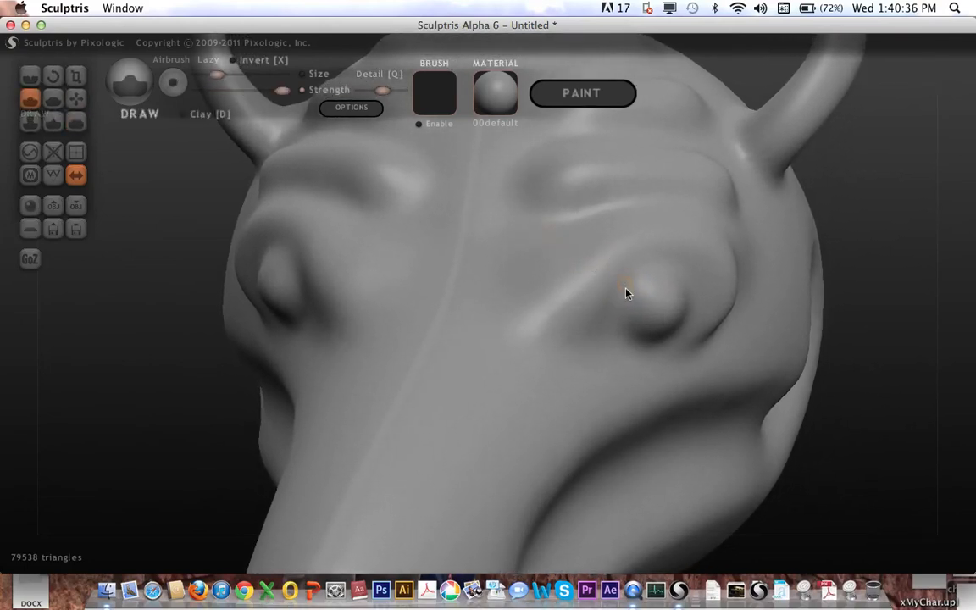
mouse_move(617, 294)
left_mouse_down()
mouse_move(619, 279)
mouse_move(645, 264)
mouse_move(691, 277)
mouse_move(702, 295)
left_mouse_up()
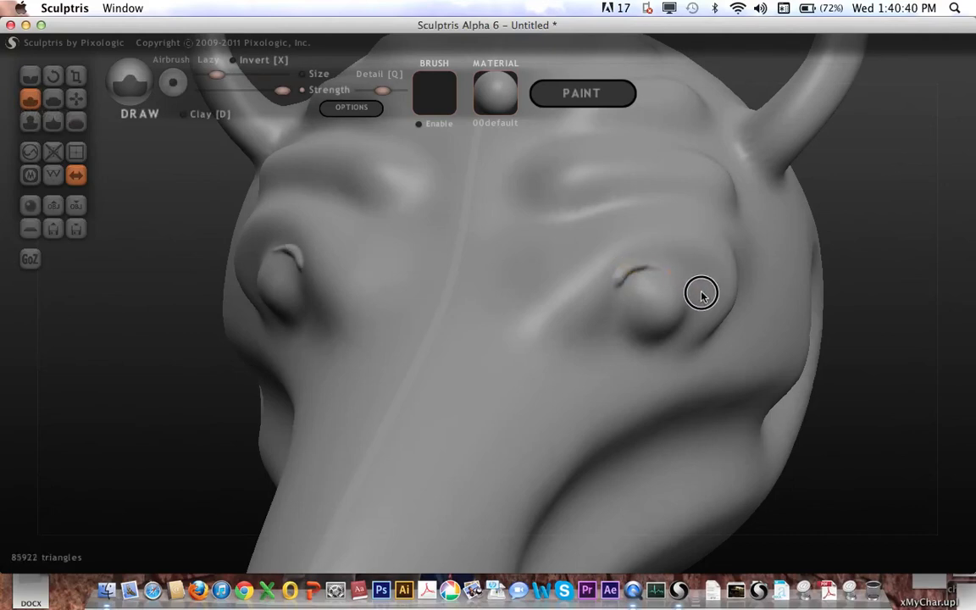
mouse_move(605, 336)
left_mouse_down()
mouse_move(588, 338)
mouse_move(639, 341)
mouse_move(611, 327)
mouse_move(625, 327)
mouse_move(612, 318)
mouse_move(619, 307)
mouse_move(610, 318)
mouse_move(621, 320)
mouse_move(606, 307)
mouse_move(600, 329)
mouse_move(625, 279)
mouse_move(645, 267)
mouse_move(702, 289)
mouse_move(663, 338)
mouse_move(629, 341)
mouse_move(664, 344)
left_mouse_up()
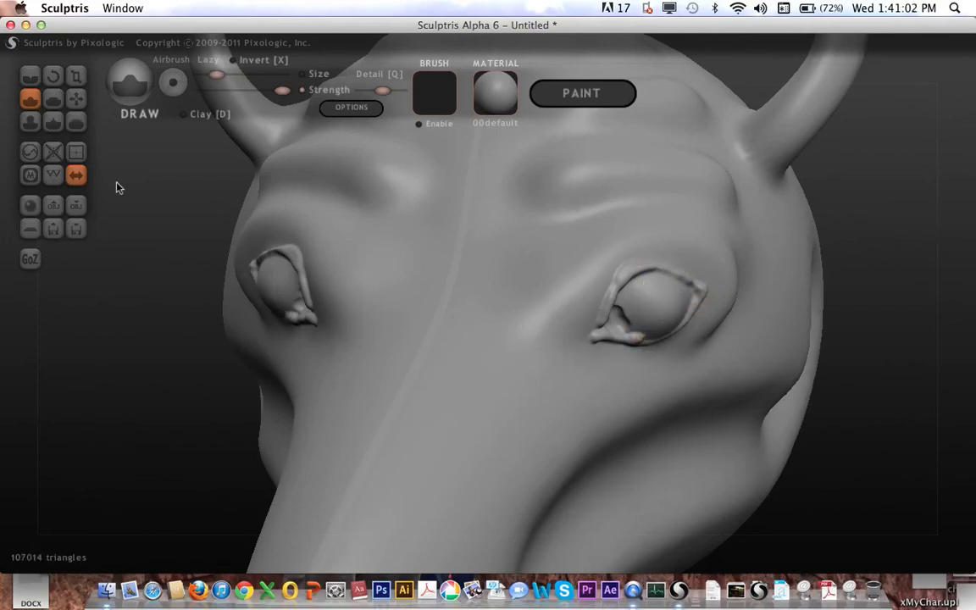
- Soften the eyelids and their inner corners with the Smooth brush, and review the whole head
left_click(76, 122)
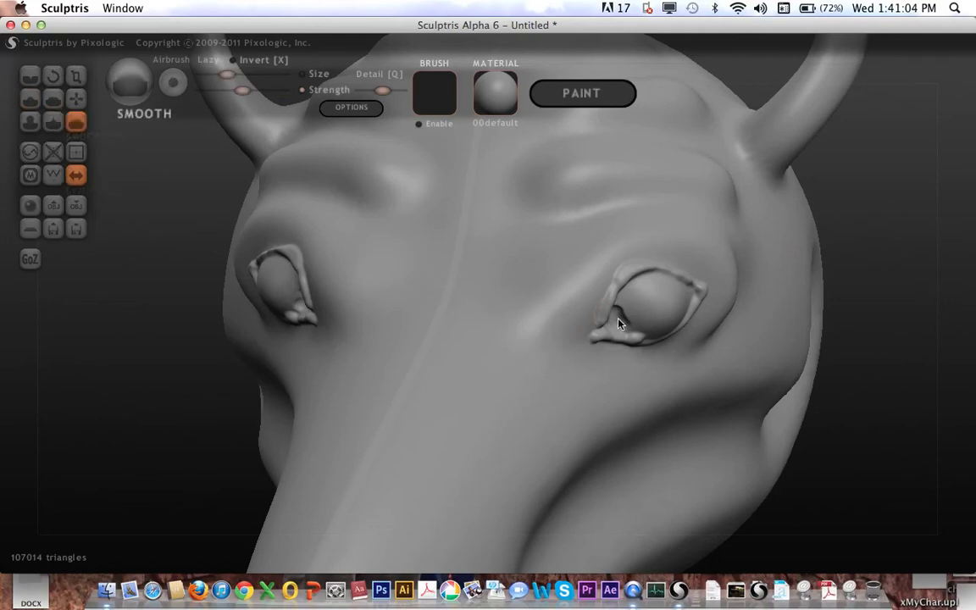
mouse_move(602, 337)
left_mouse_down()
mouse_move(654, 338)
mouse_move(684, 322)
mouse_move(696, 290)
mouse_move(658, 273)
mouse_move(611, 325)
mouse_move(621, 290)
mouse_move(645, 268)
mouse_move(606, 302)
mouse_move(600, 335)
left_mouse_up()
mouse_move(894, 317)
left_mouse_down()
mouse_move(843, 301)
mouse_move(774, 312)
mouse_move(256, 257)
mouse_move(491, 314)
mouse_move(469, 263)
left_mouse_up()
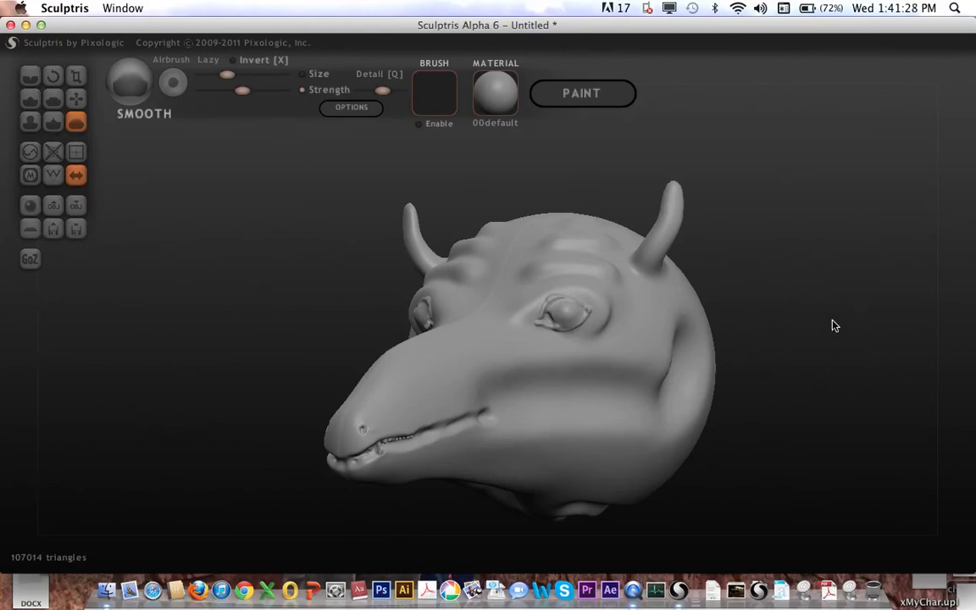
mouse_move(833, 325)
left_mouse_down()
mouse_move(802, 310)
mouse_move(692, 324)
left_mouse_up()
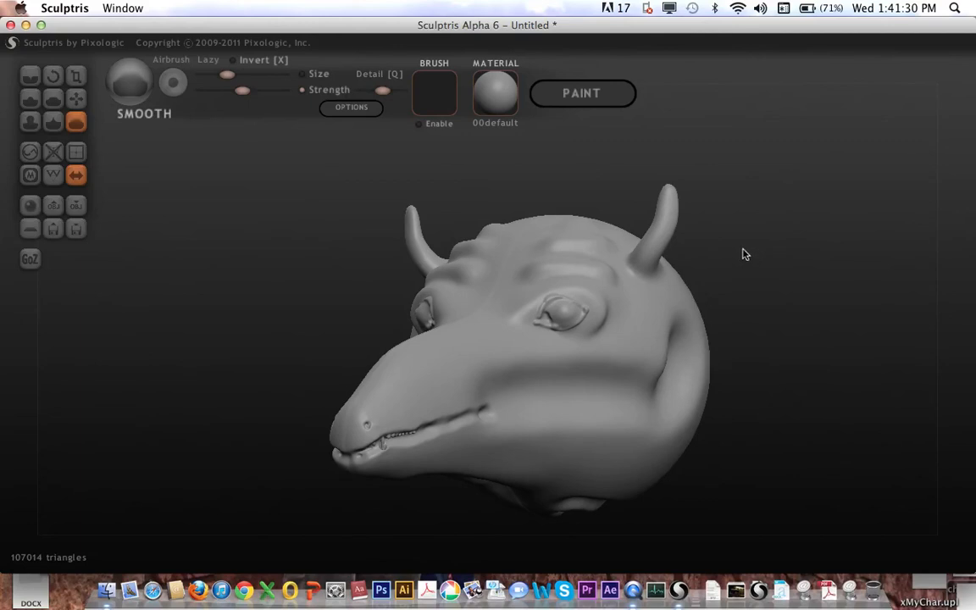